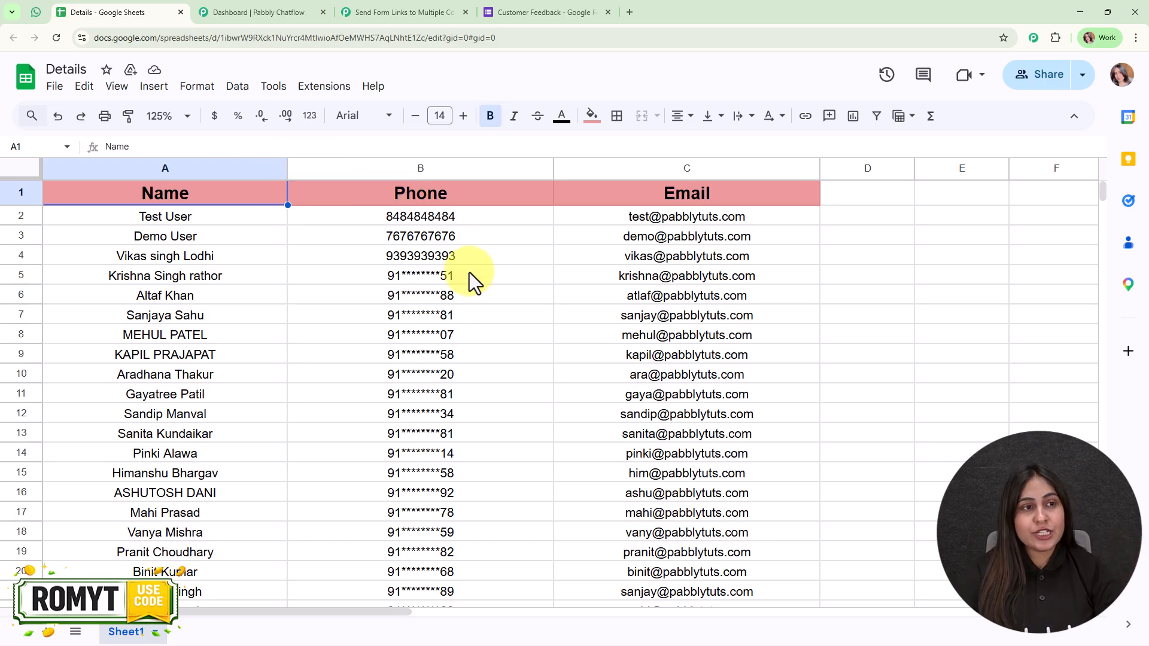
Switch to WhatsApp Web to view the received Customer Feedback message with its form link
click(36, 12)
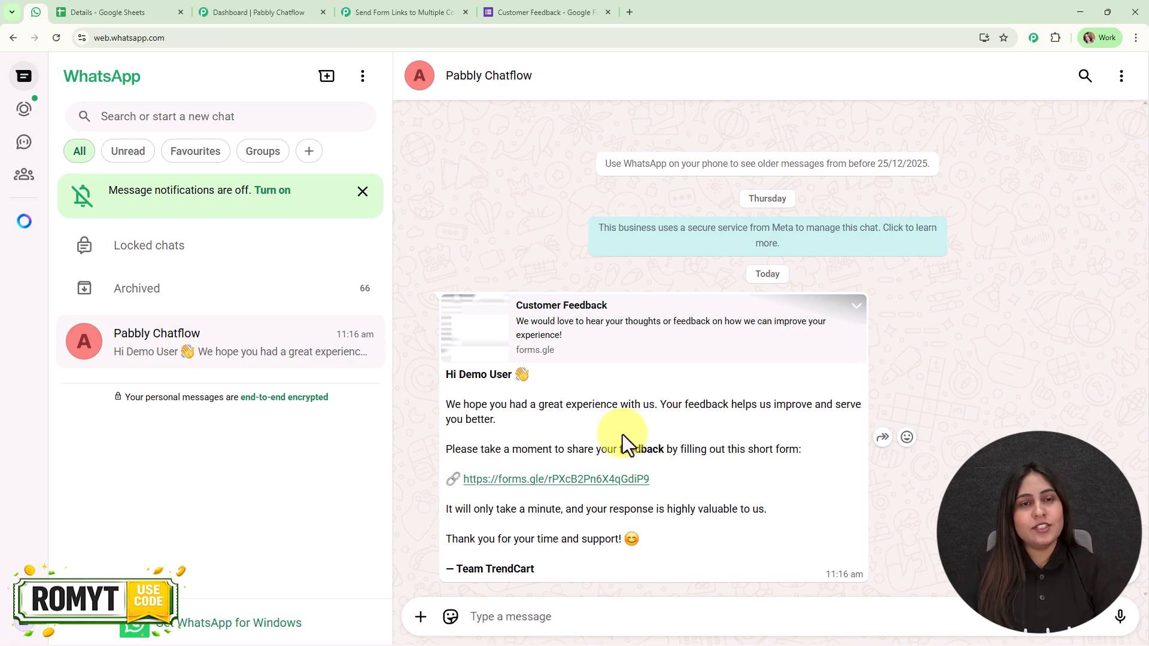
Return to the Pabbly Connect workflow and bring its Google Sheets and Chatflow nodes into view
click(386, 17)
drag(476, 246, 461, 272)
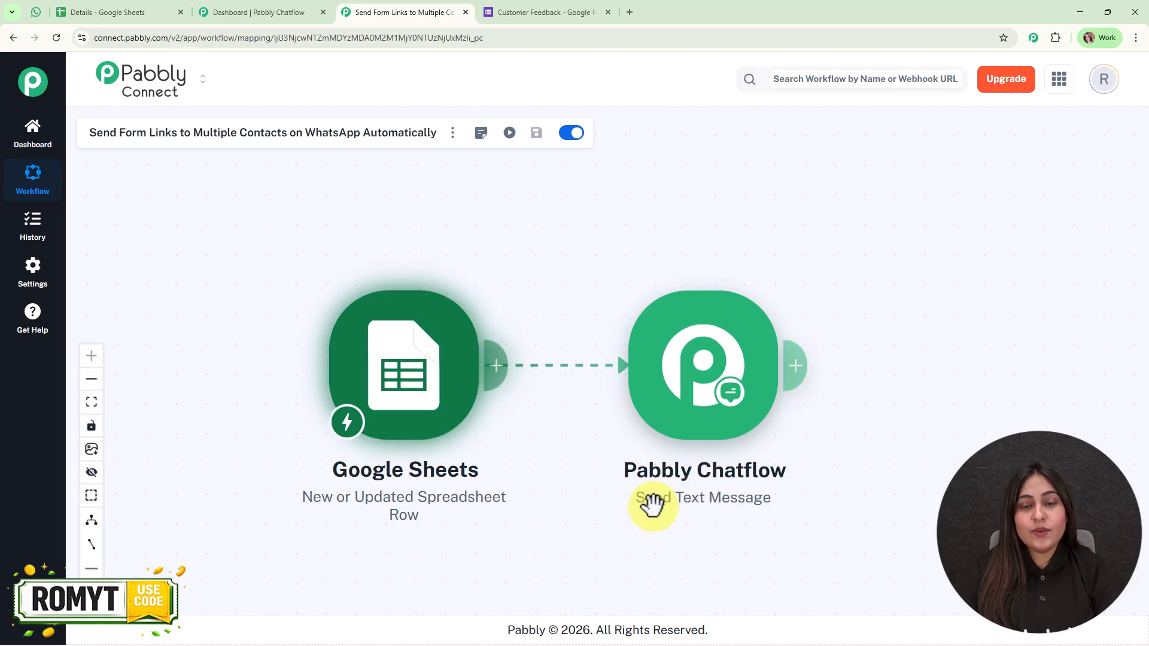
Open a new blank browser tab beside the Pabbly Connect workflow tab
drag(578, 267, 578, 241)
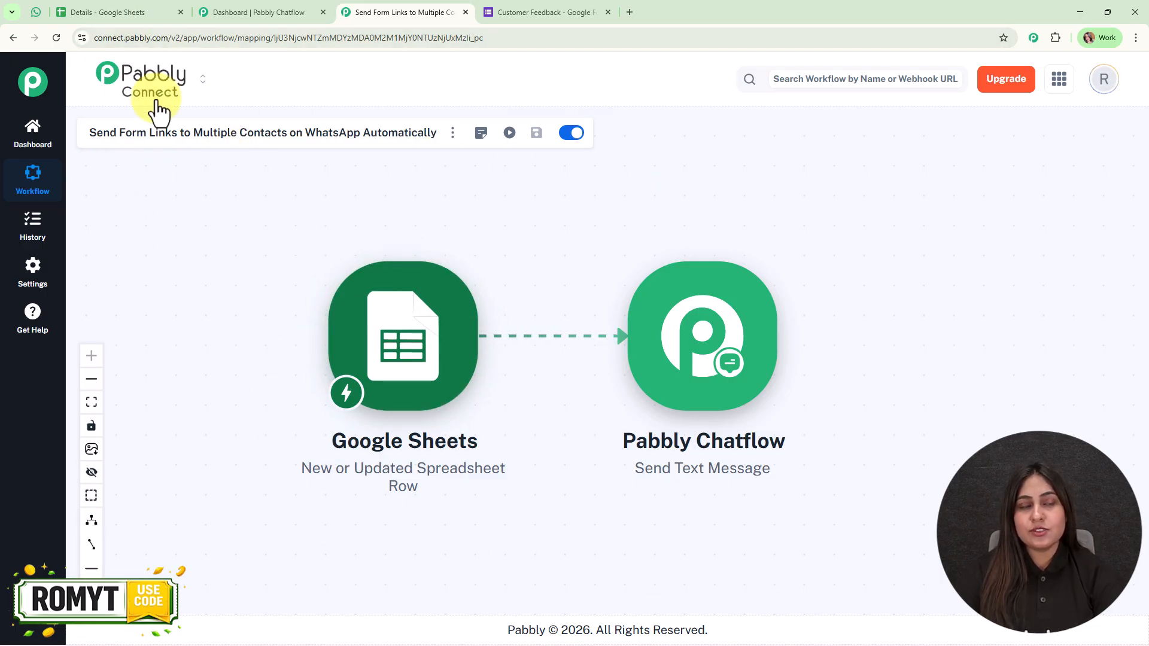
click(630, 13)
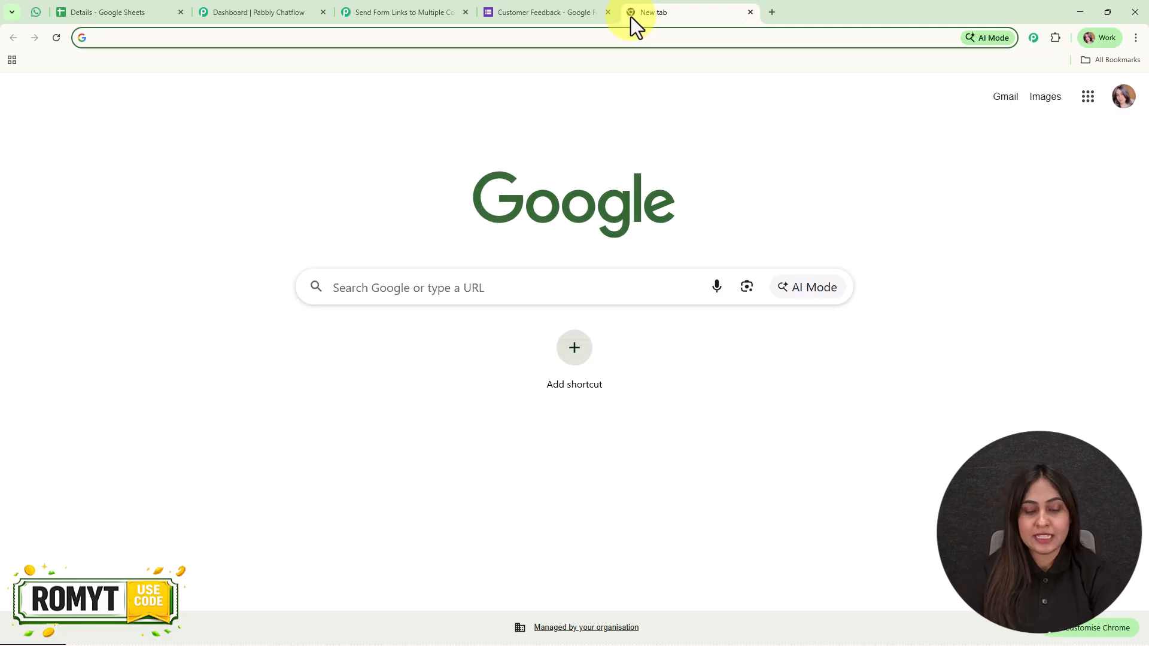
Load pabbly.com/connect, dismiss the limited-time offer popup, and sign in to Pabbly
text(pabb)
key(Return)
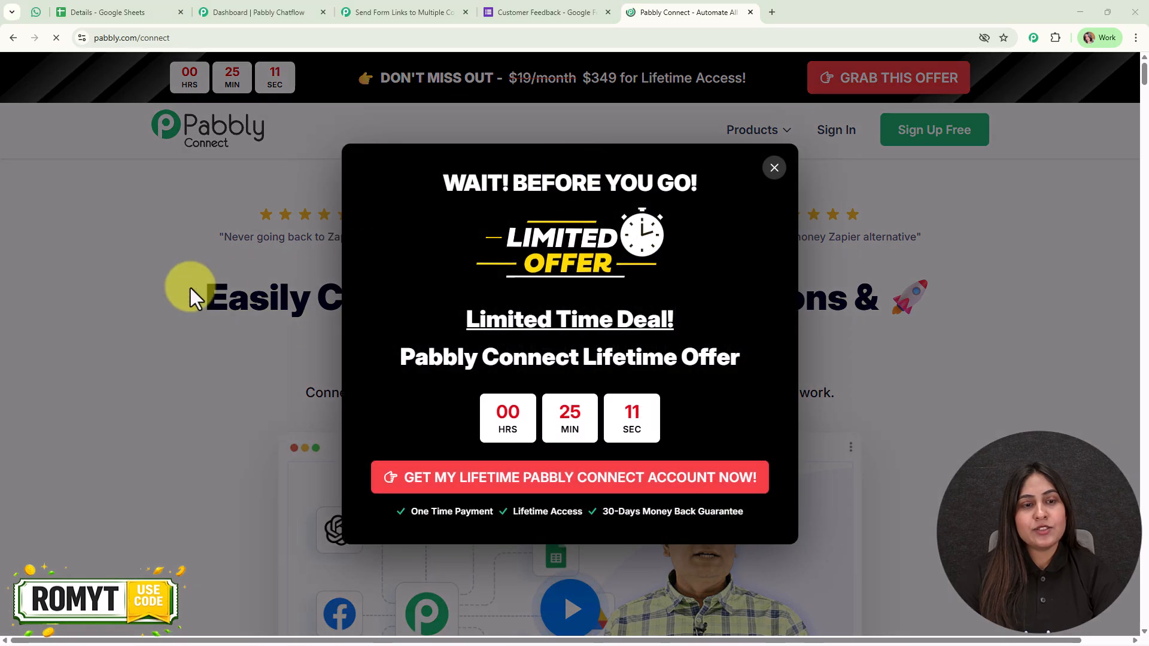
click(774, 167)
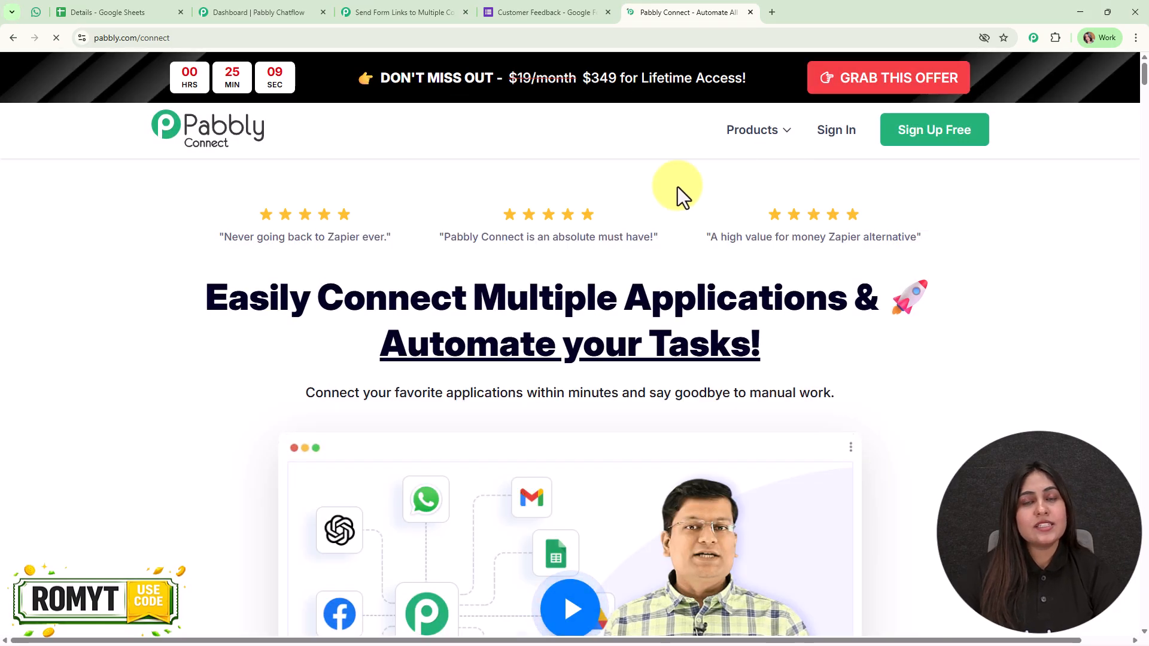
click(956, 148)
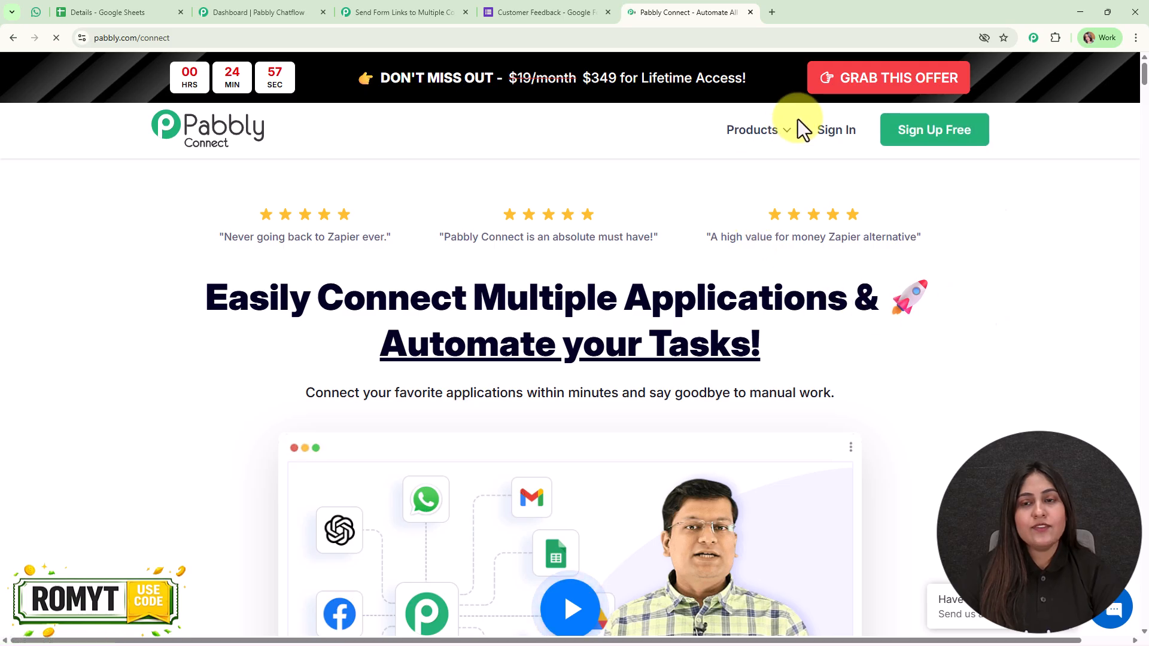
click(838, 131)
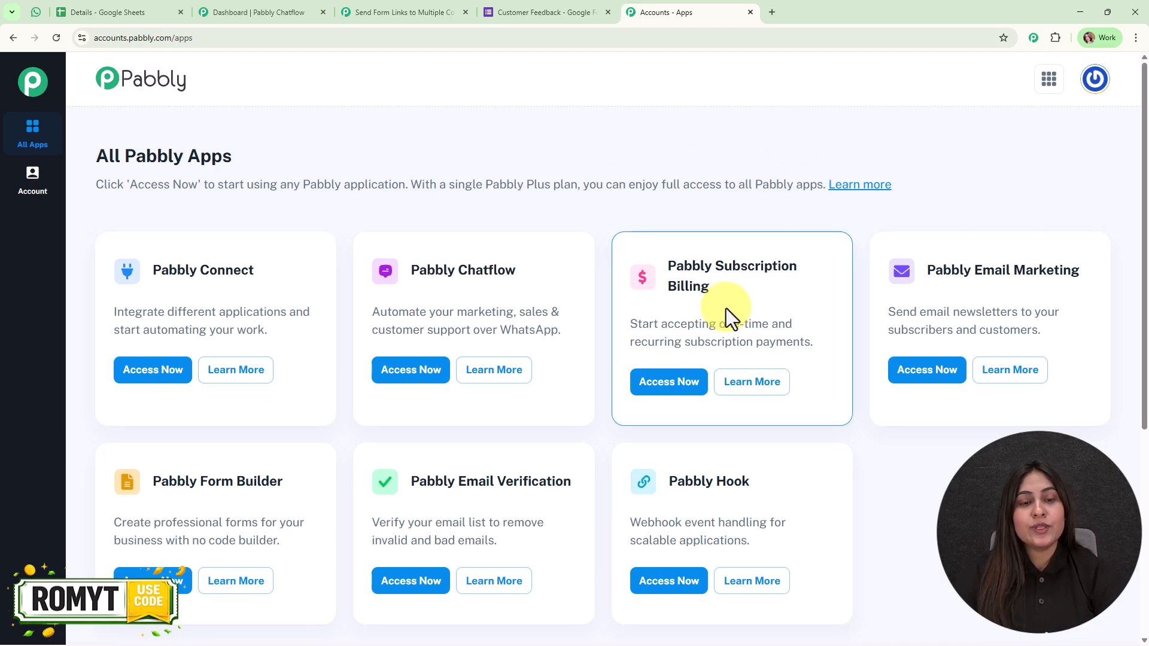
Open Pabbly Connect from the apps list and start creating a new workflow
click(153, 370)
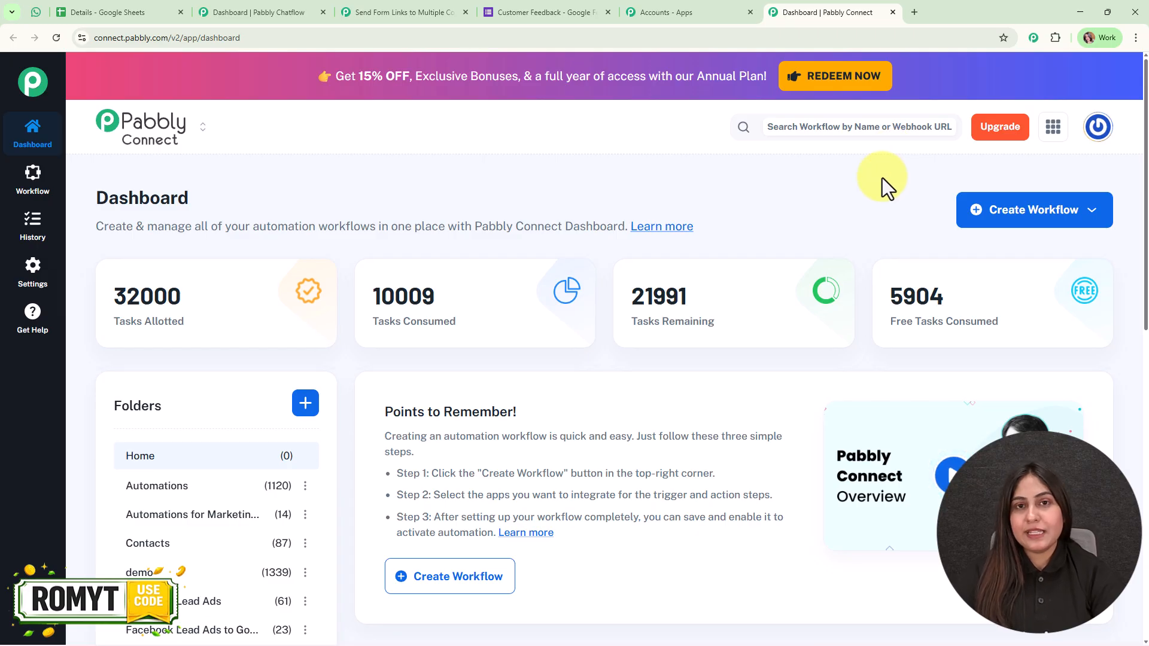
click(1058, 212)
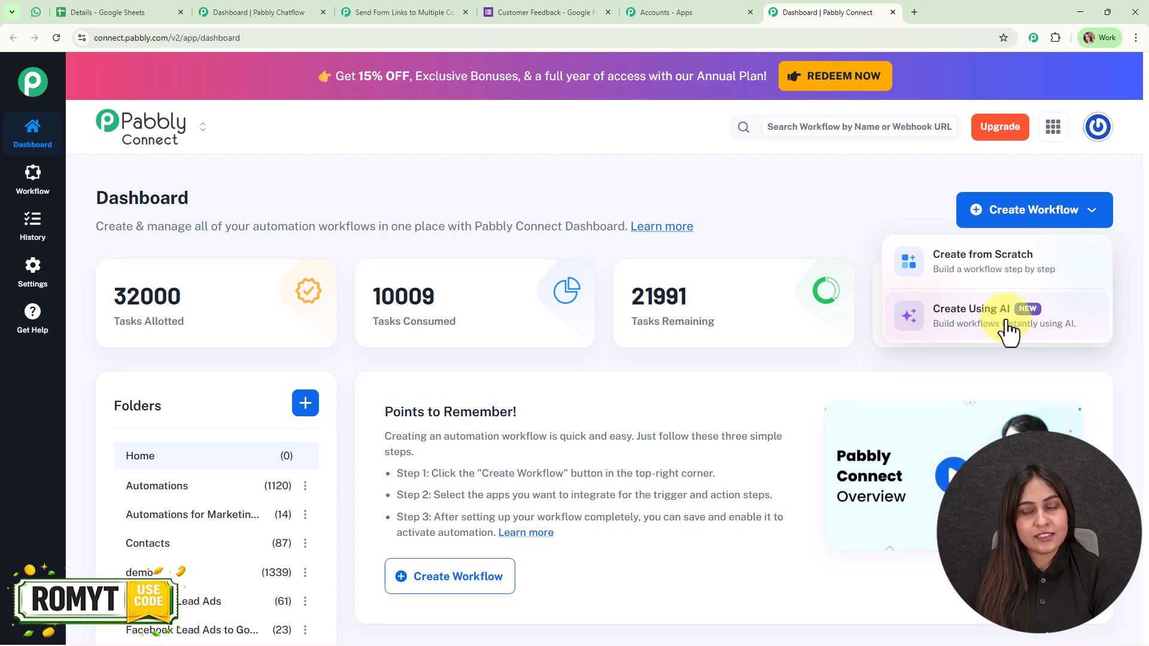
click(1043, 272)
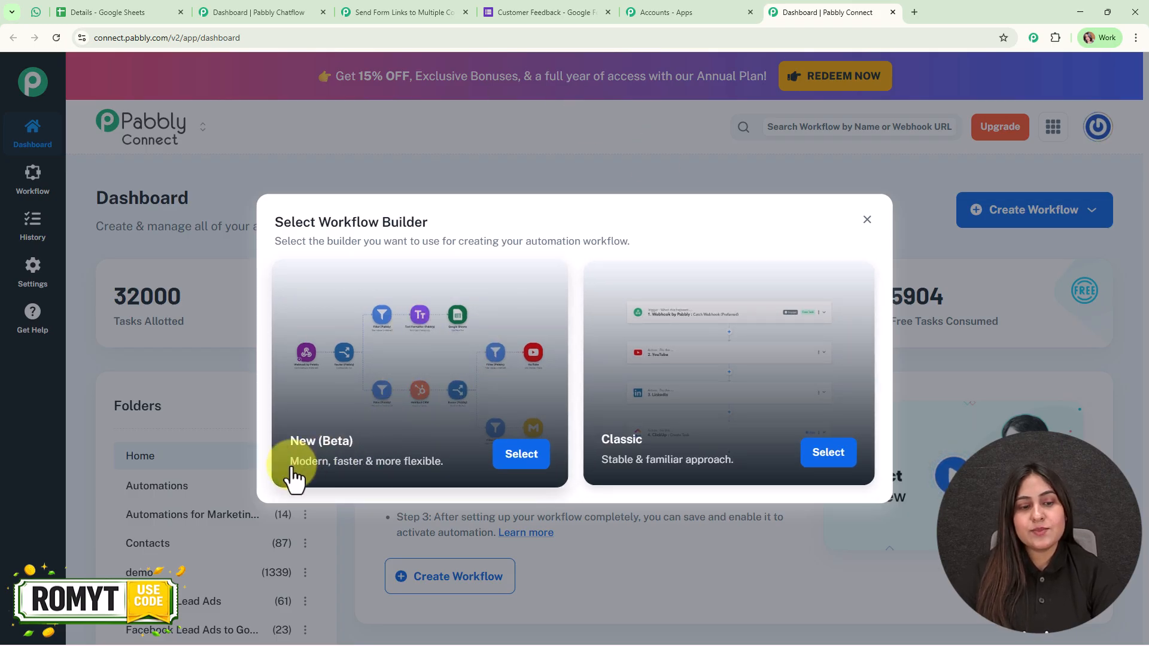
Choose the New (Beta) builder and name the workflow 'Send Form Links to Multiple Contacts on WhatsApp Automatically'
click(519, 461)
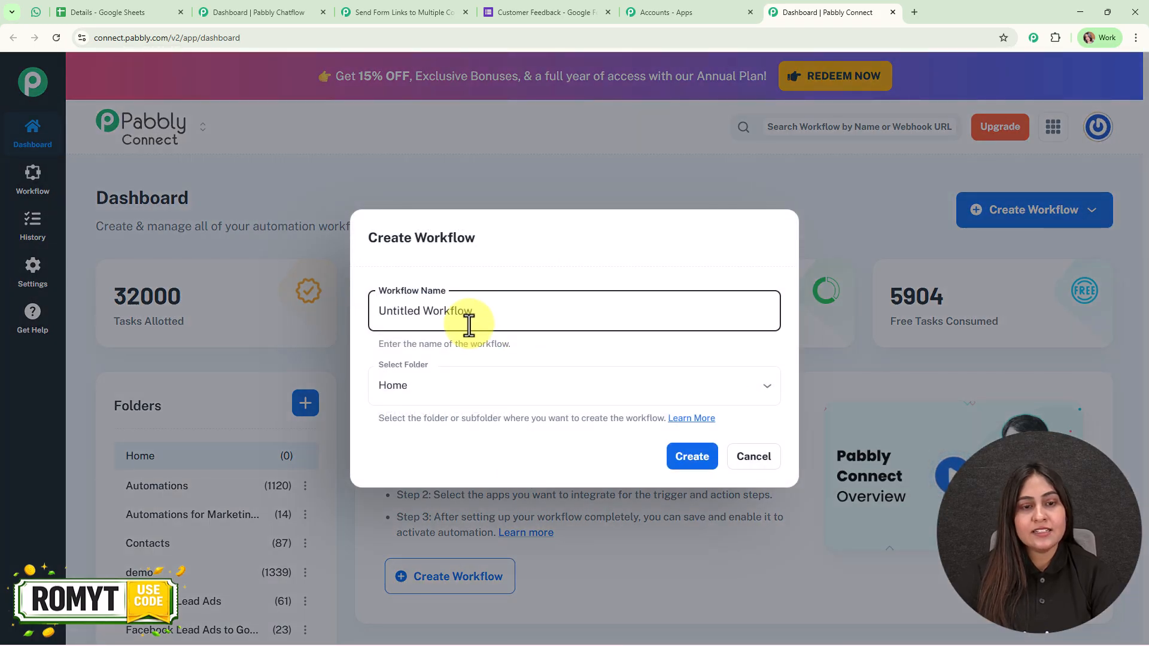
drag(521, 320, 375, 326)
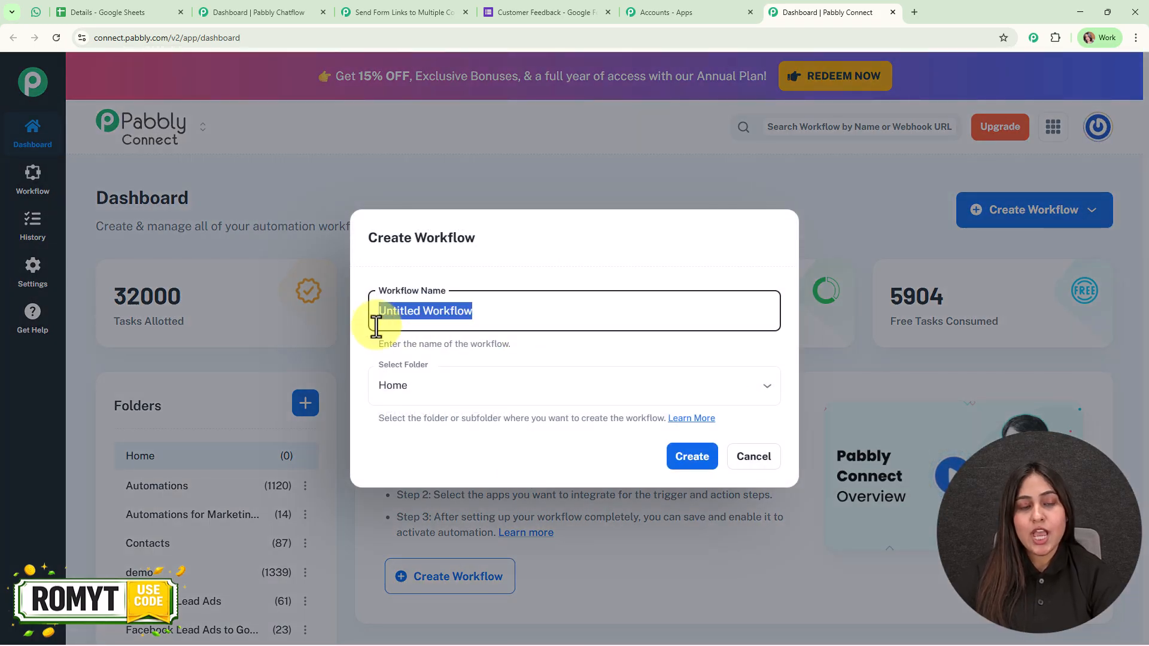
text(Send Form Links to Multiple Contacts on WhatsApp Automatically)
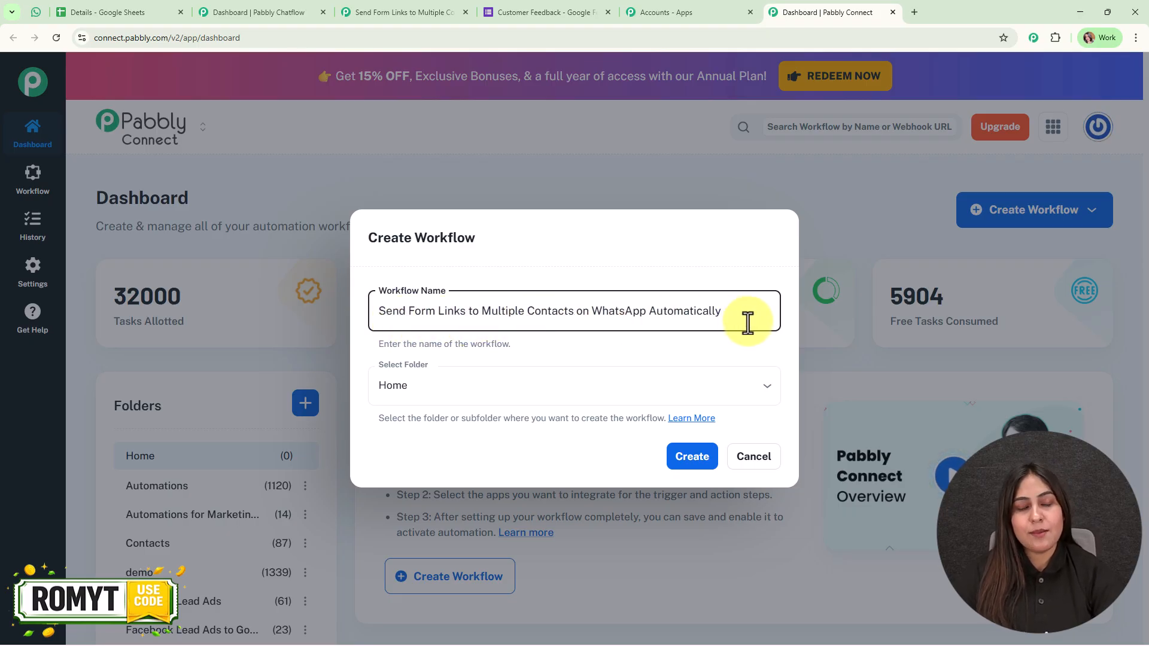
Place the workflow in the Automations folder and create it
click(676, 397)
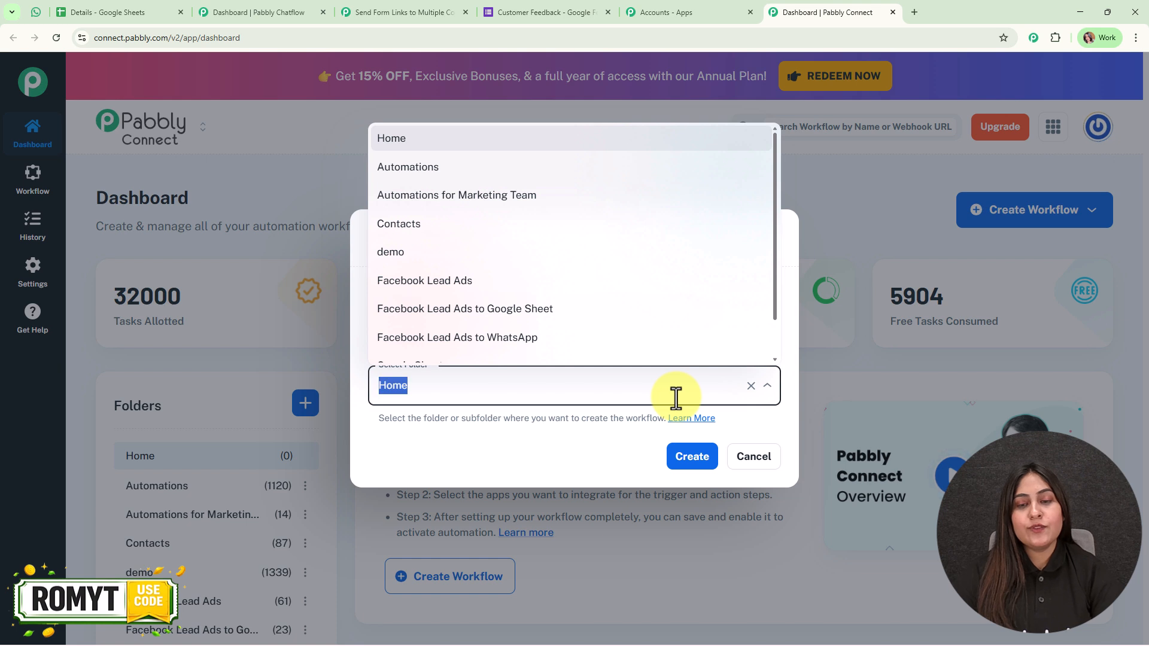
scroll(633, 308, down, 2)
scroll(637, 314, up, 2)
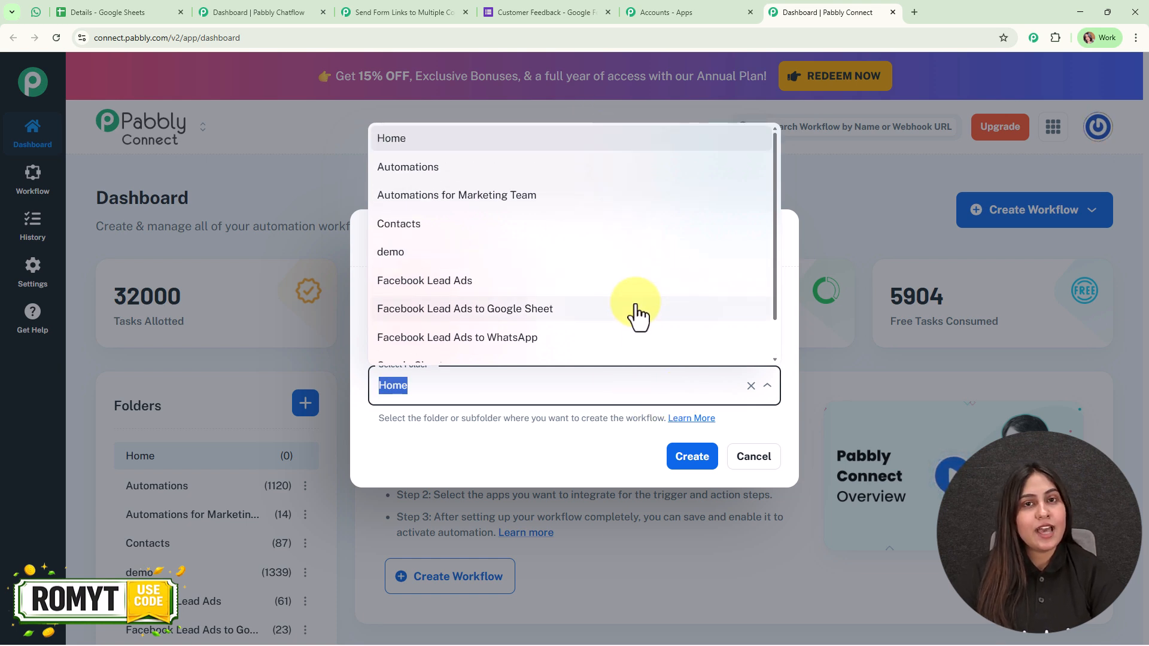
click(624, 180)
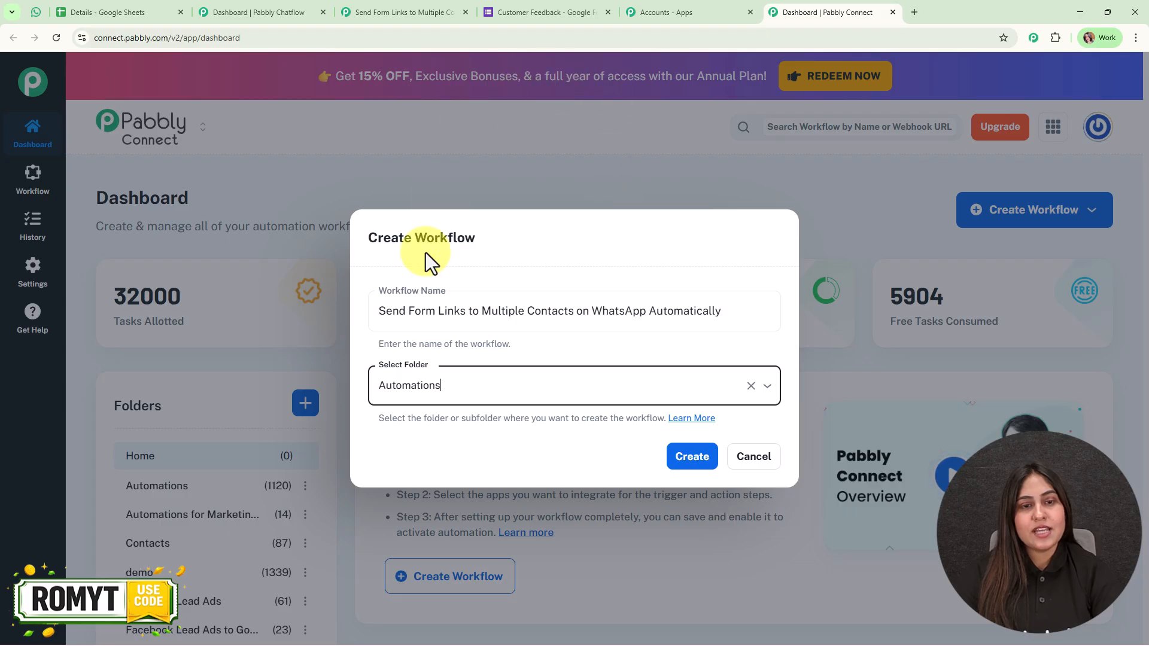
click(694, 459)
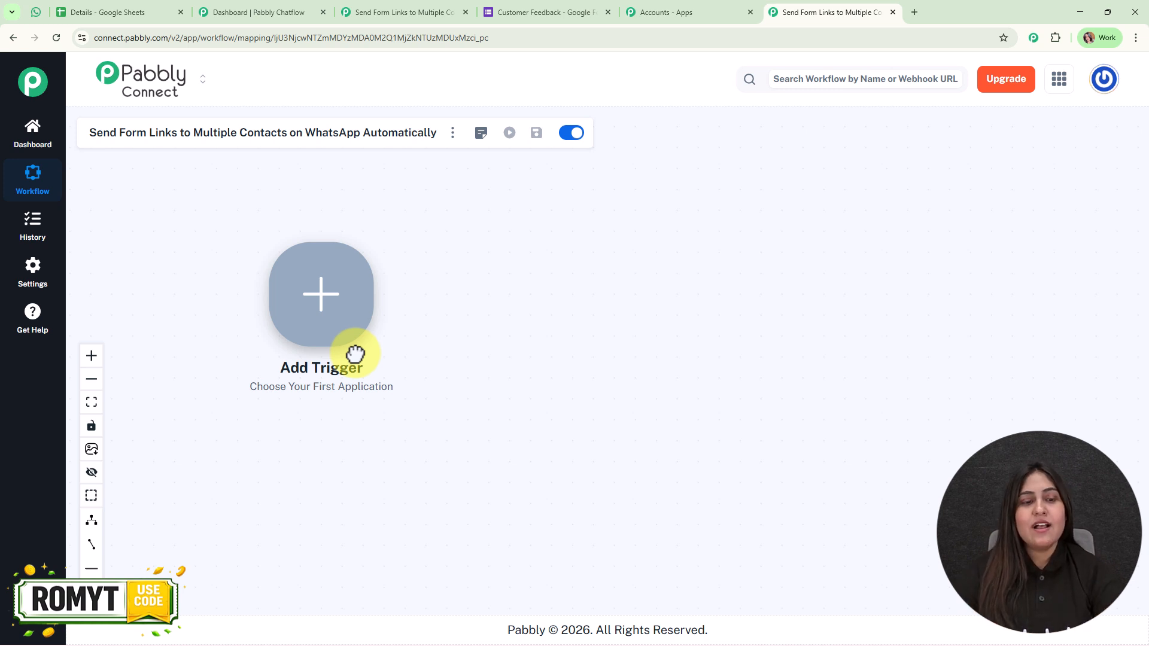
Set the trigger to Google Sheets' New or Updated Spreadsheet Row event
click(334, 345)
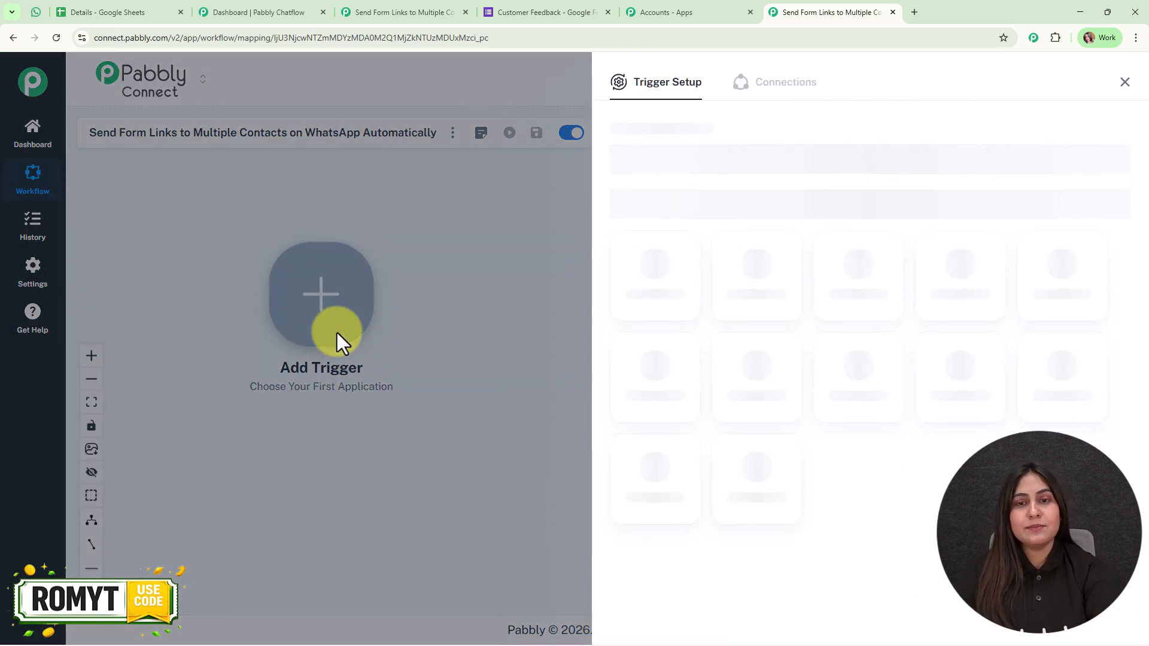
text(s)
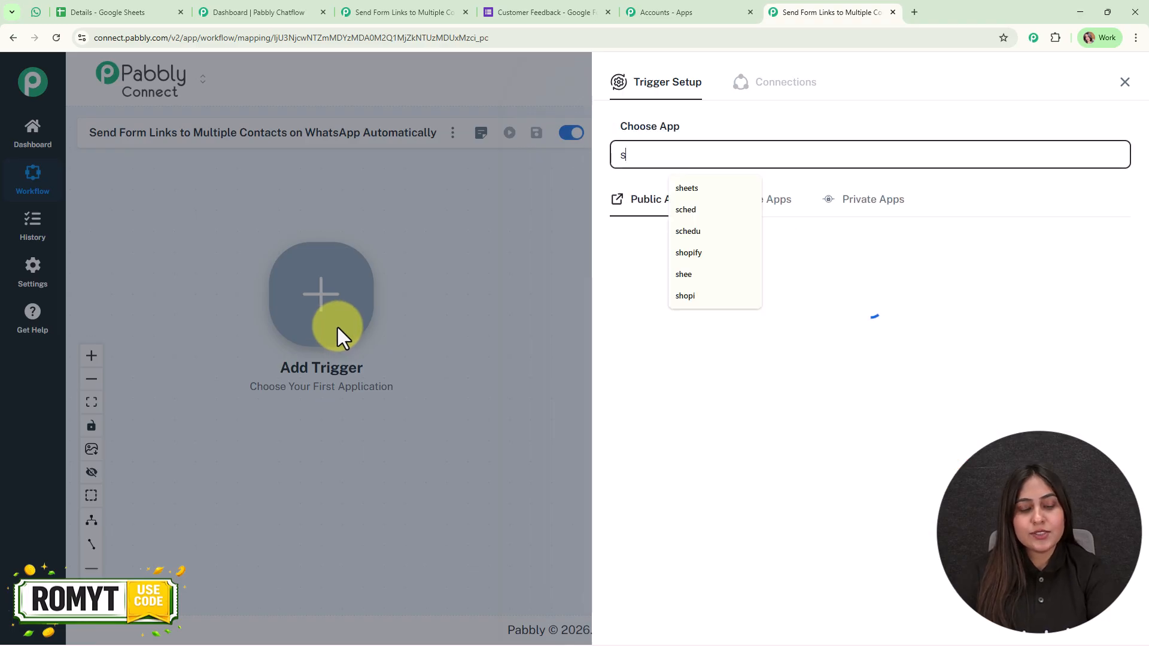
text(heet)
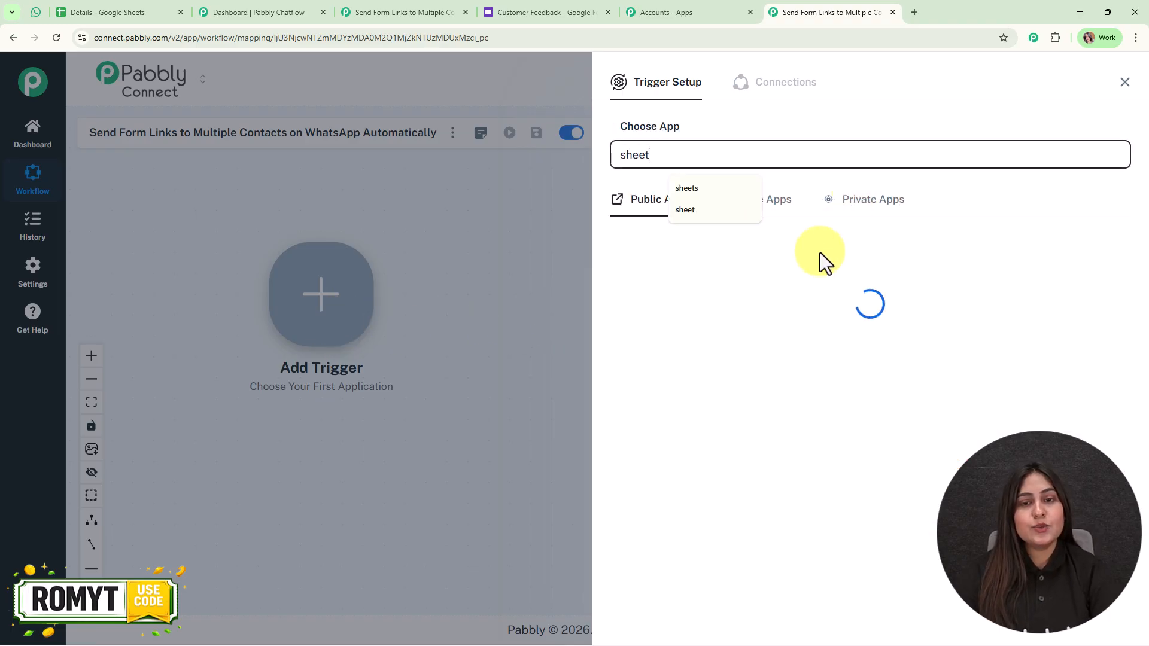
click(653, 286)
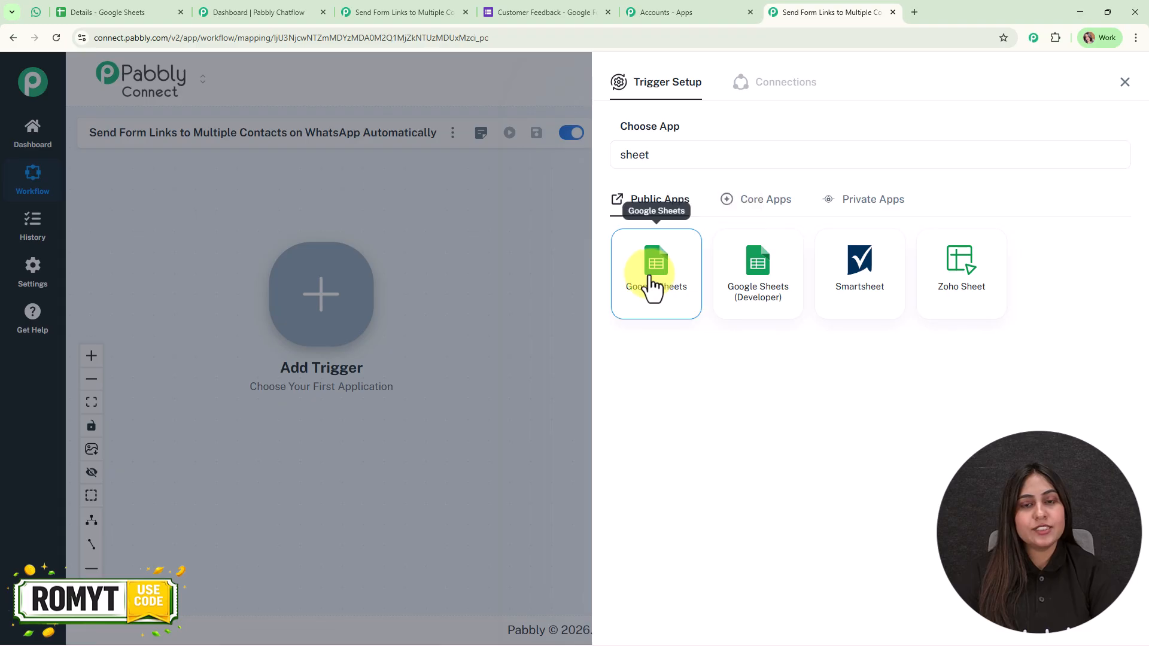
click(685, 217)
click(700, 264)
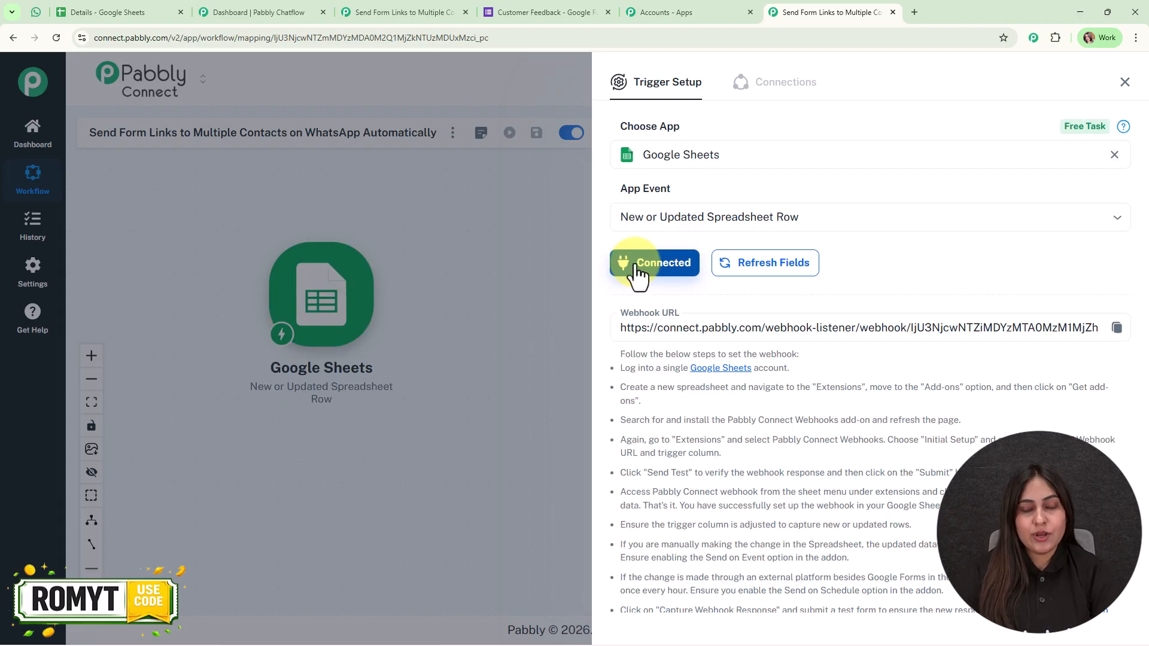
Grab the webhook URL from the setup instructions and return to the Details spreadsheet
scroll(882, 365, down, 2)
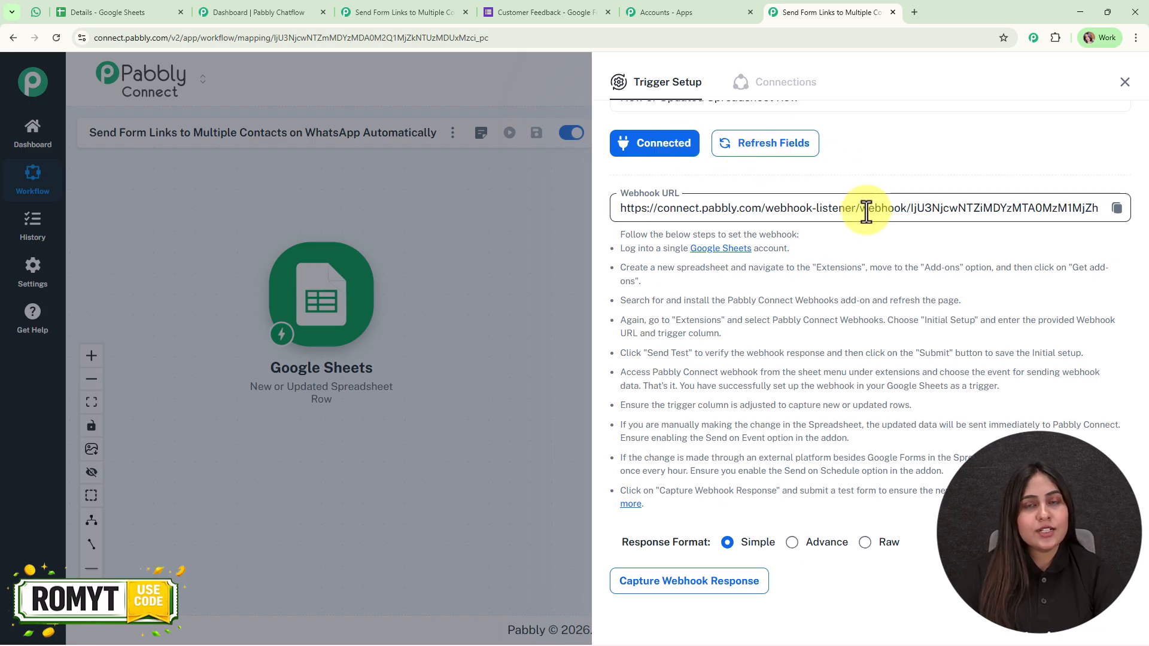
drag(620, 249, 646, 509)
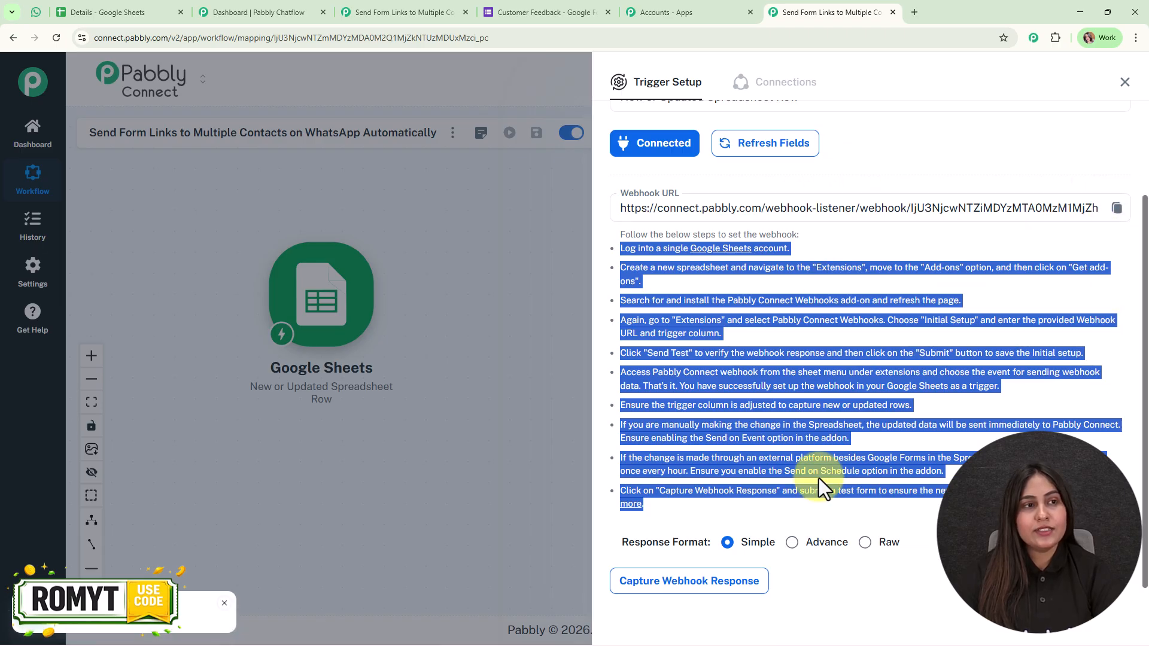
click(107, 8)
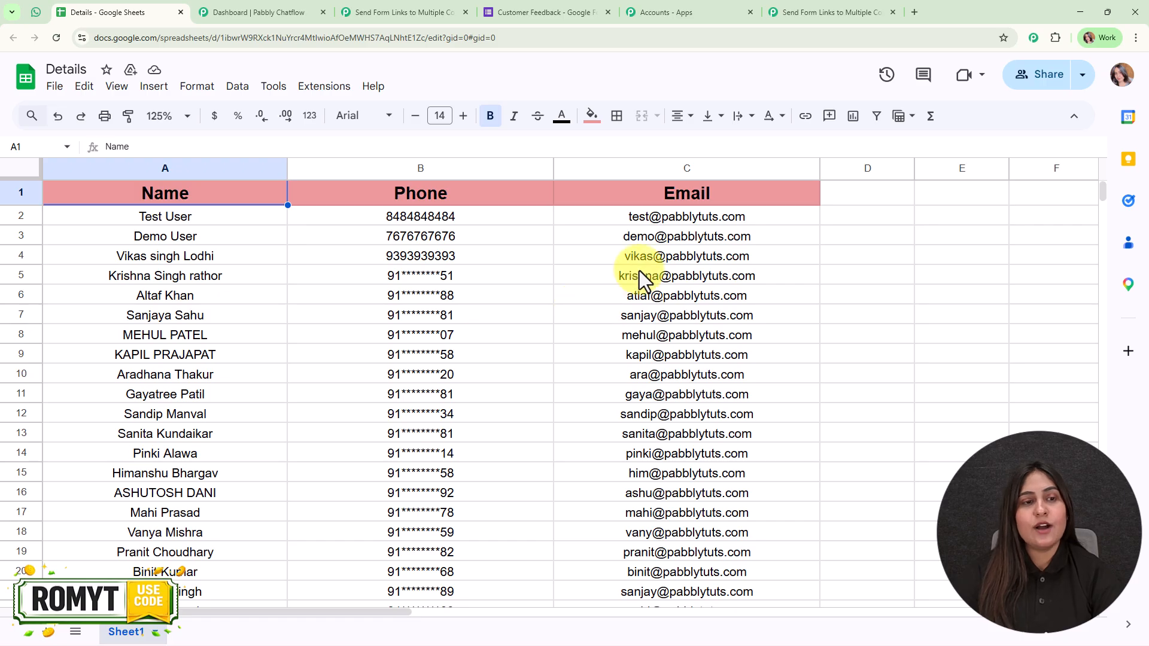
click(324, 86)
mouse_move(494, 117)
click(625, 116)
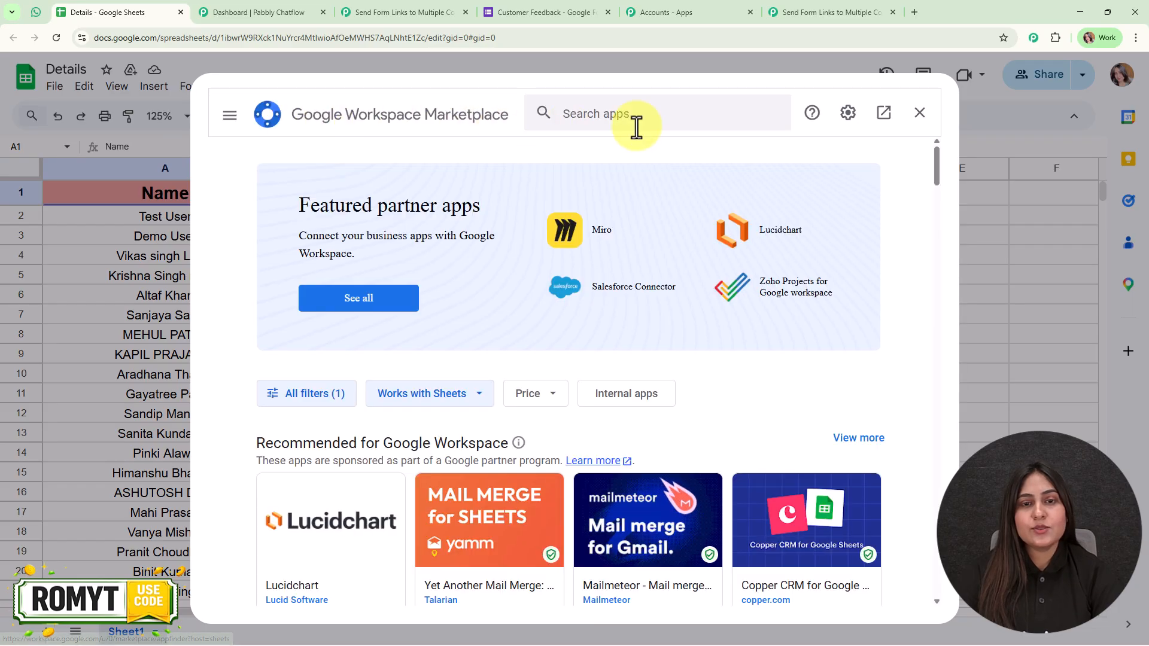
click(638, 111)
text(pabb)
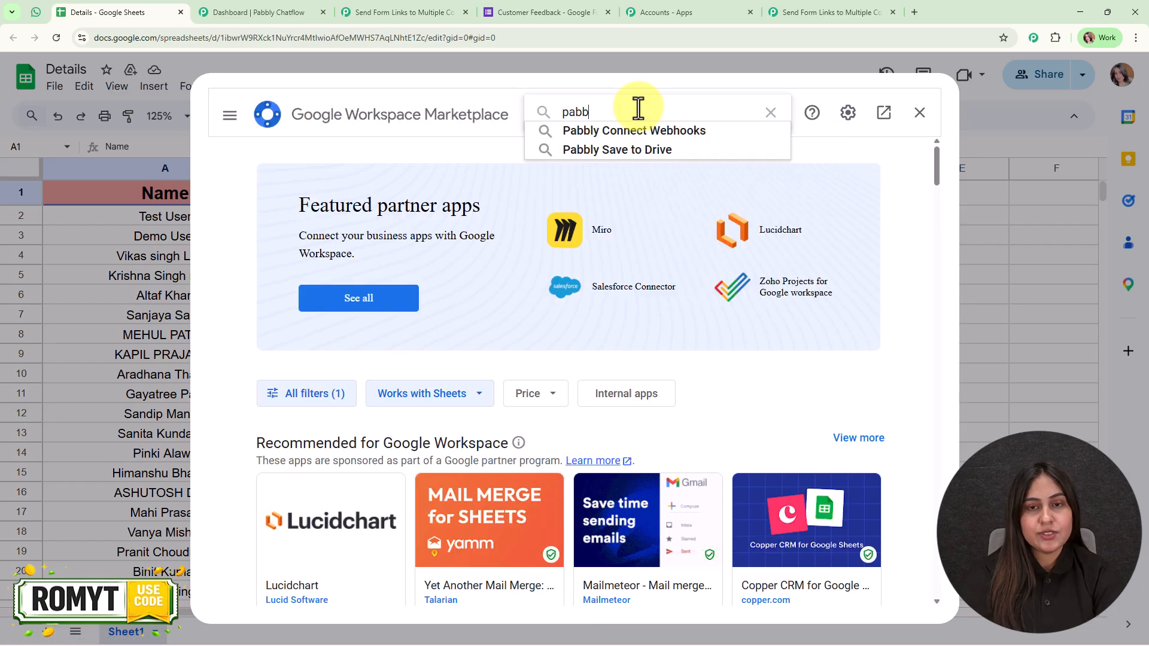
click(653, 133)
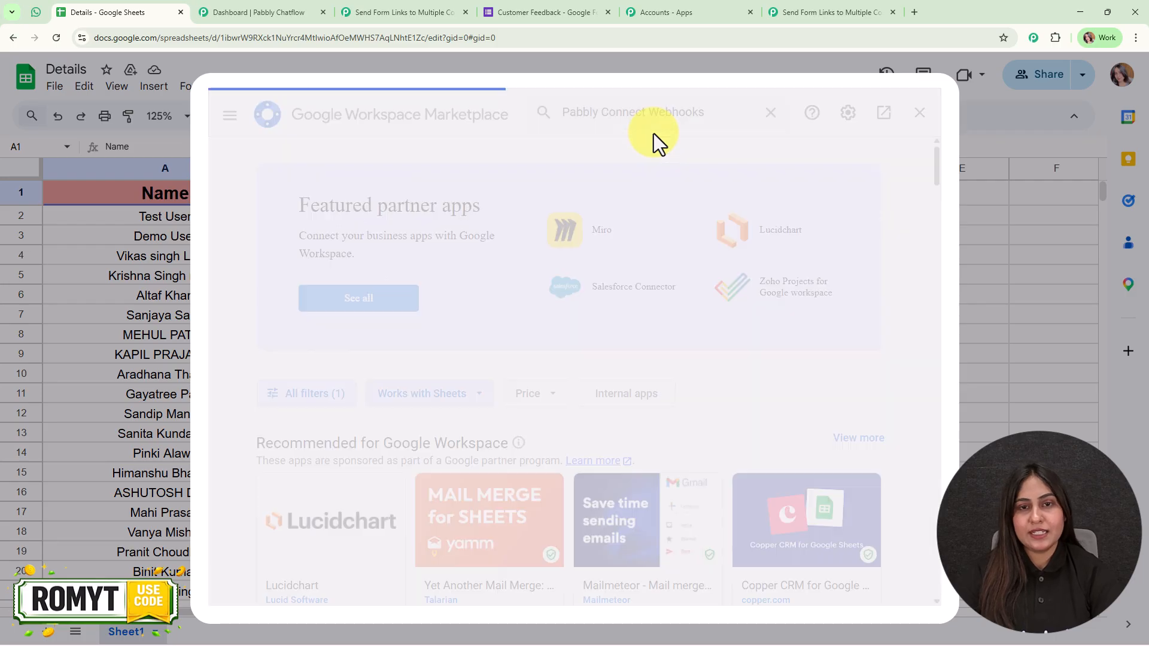
click(327, 362)
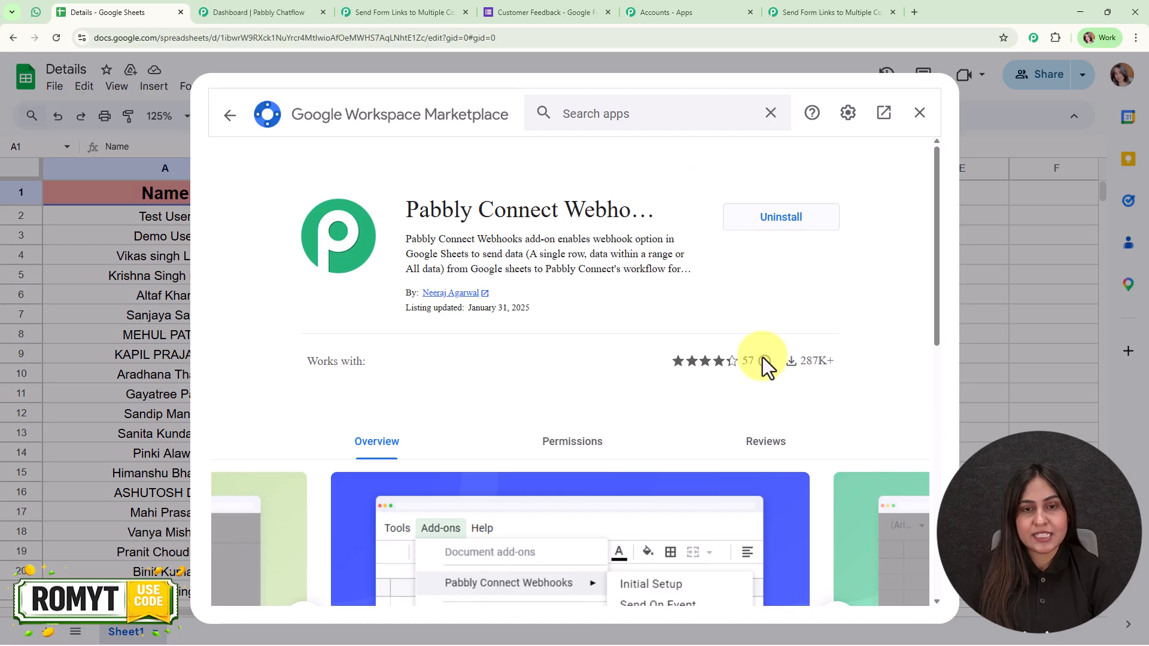
click(234, 113)
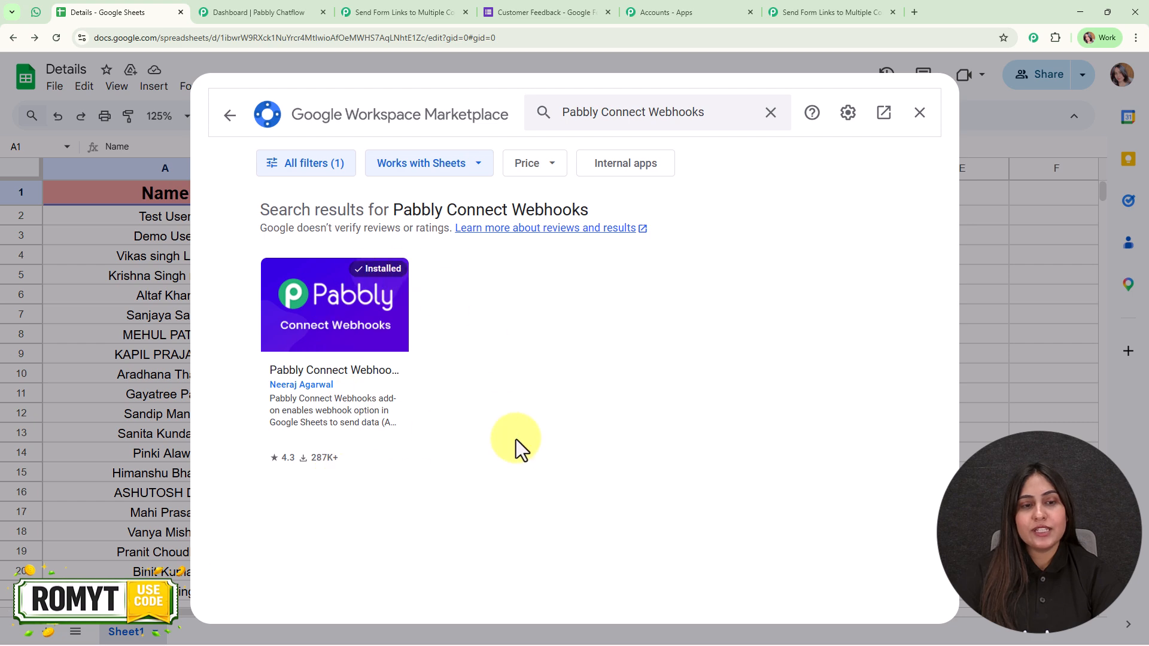
click(922, 120)
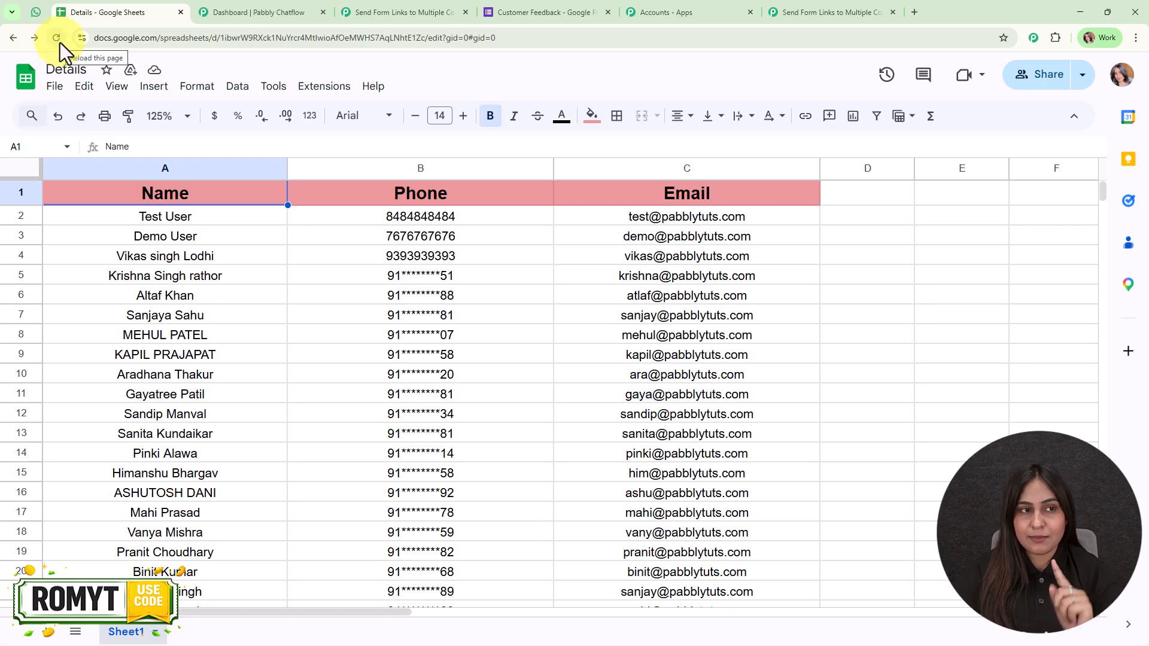
Open Extensions > Pabbly Connect Webhooks > Initial Setup in the spreadsheet
click(317, 90)
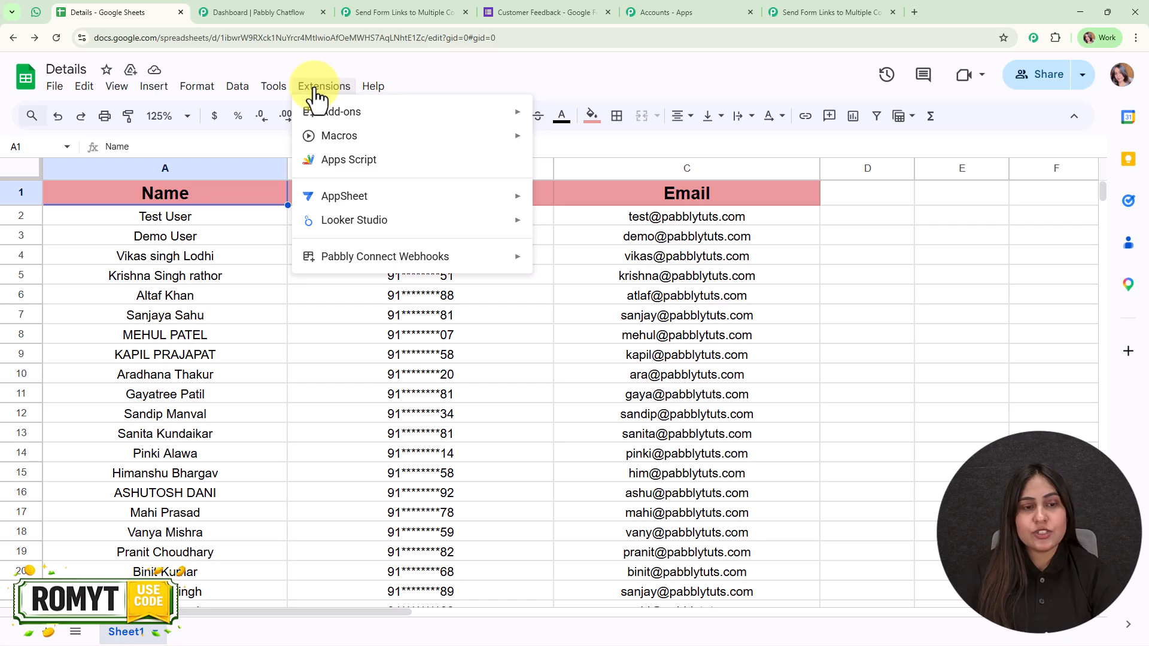
mouse_move(449, 259)
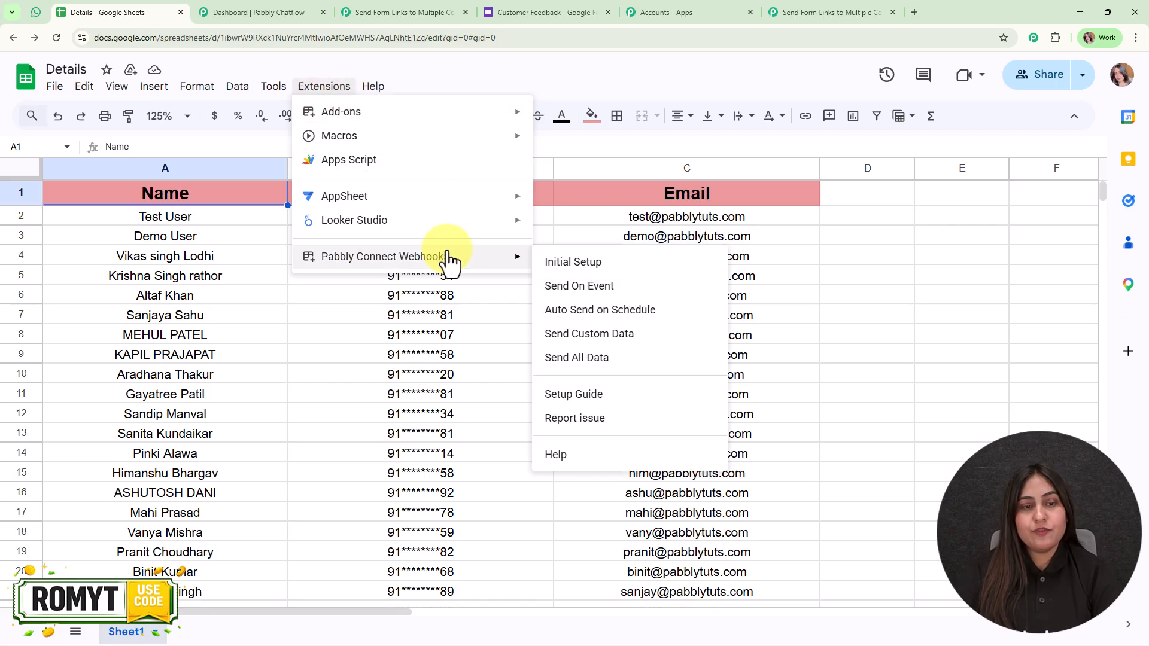
click(679, 270)
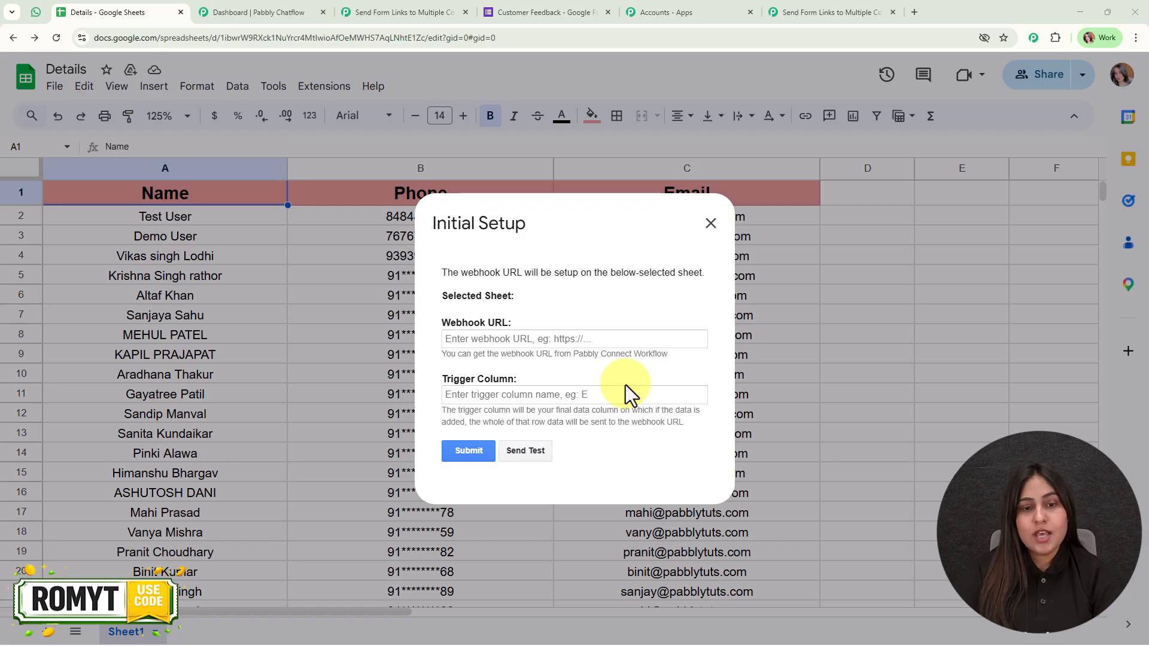
Enter the copied Pabbly webhook URL and trigger column C, then submit the setup
click(559, 341)
key(ctrl+v)
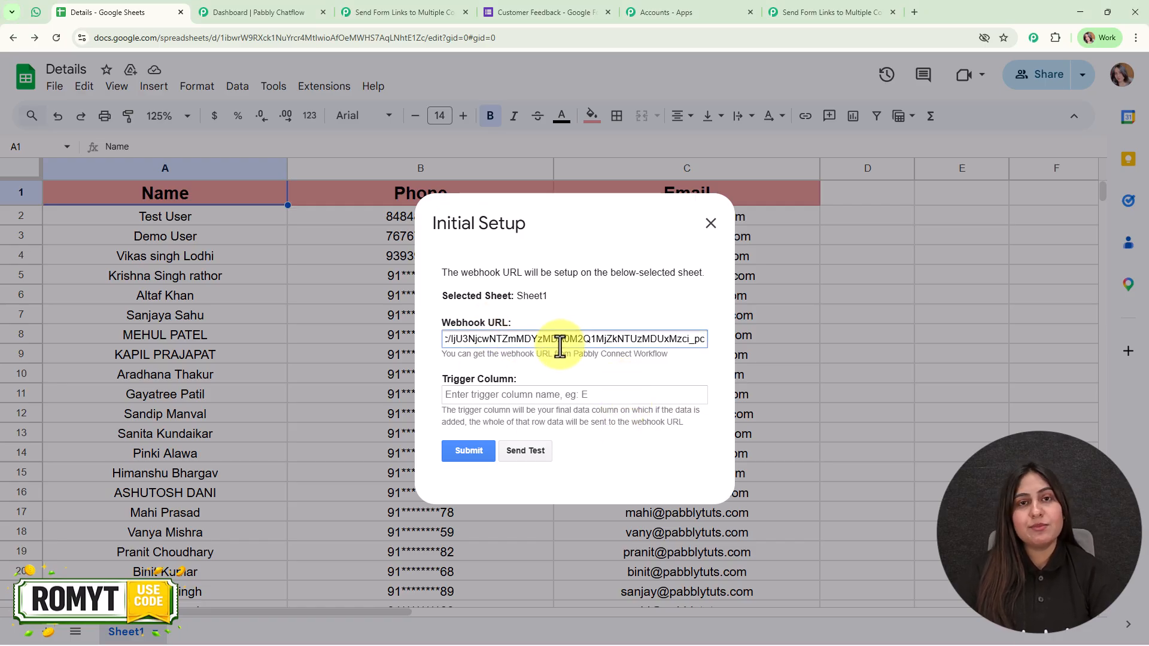
click(570, 370)
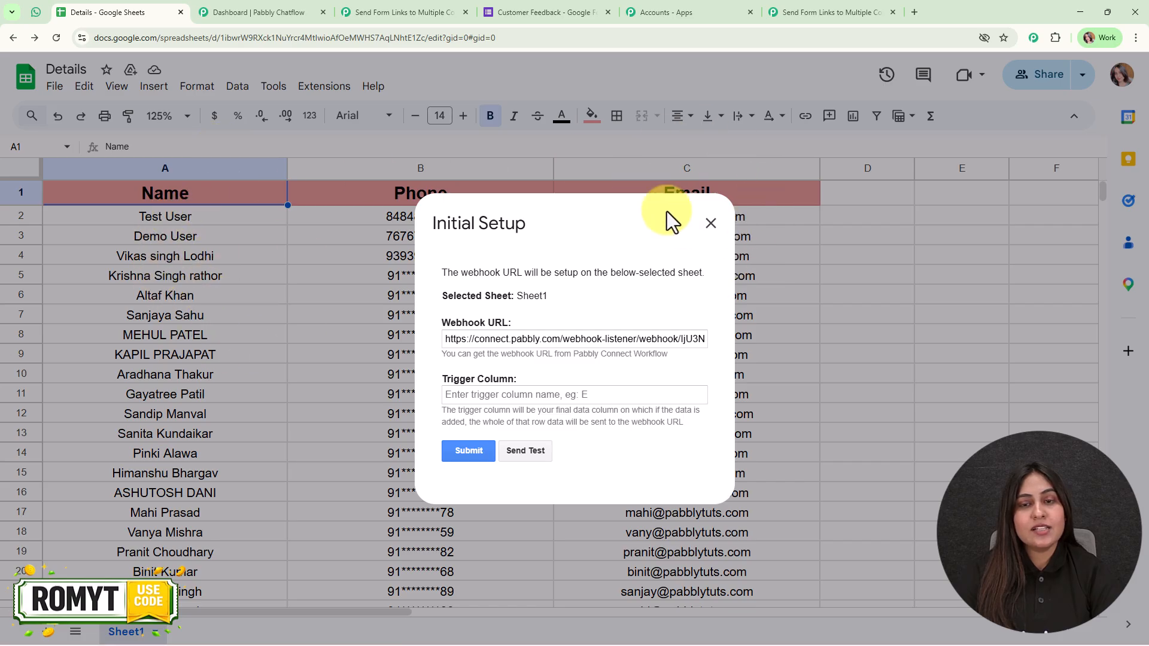
click(477, 394)
text(C)
click(485, 446)
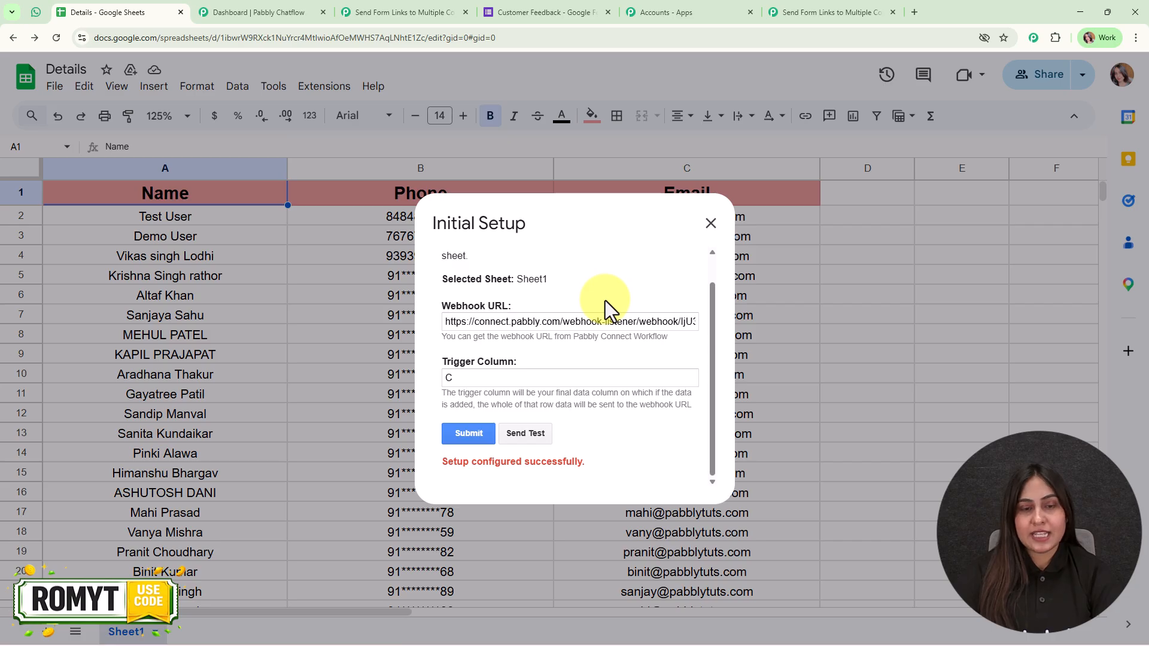
Send a test row to the webhook and close the setup dialog
click(525, 432)
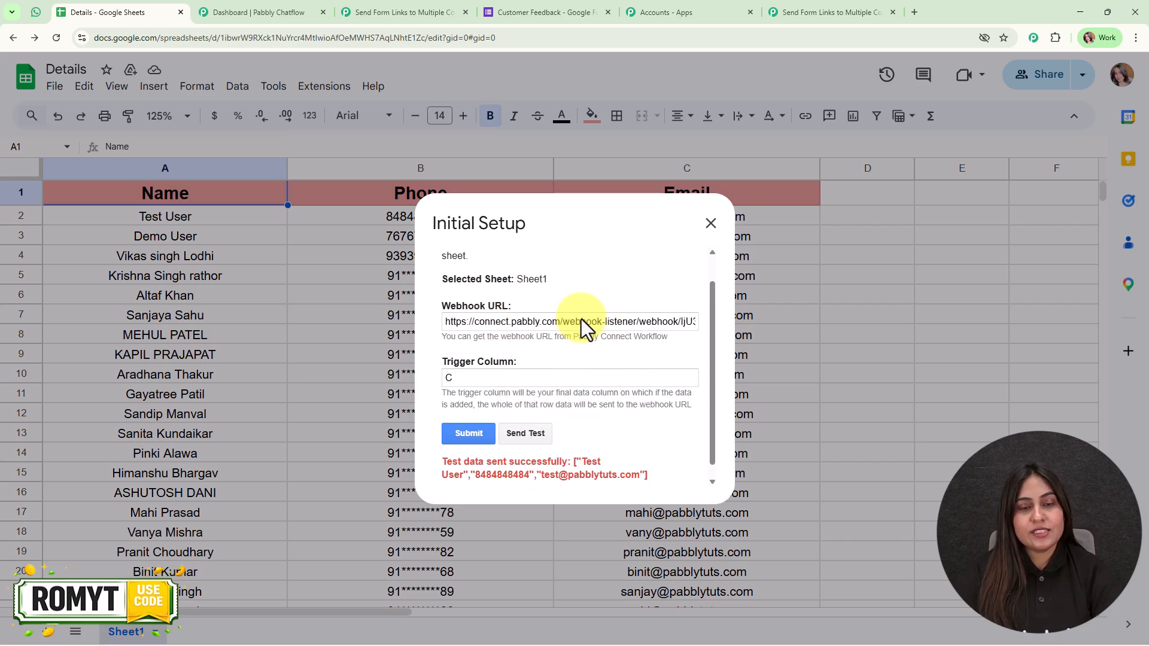
scroll(581, 318, down, 1)
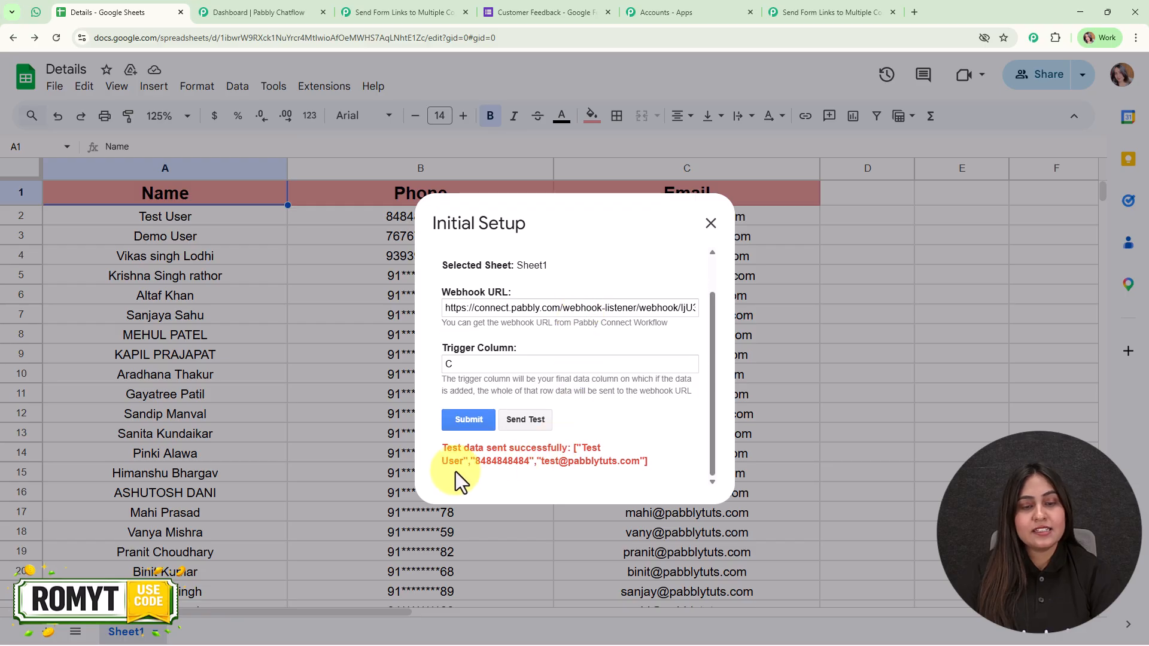
click(711, 223)
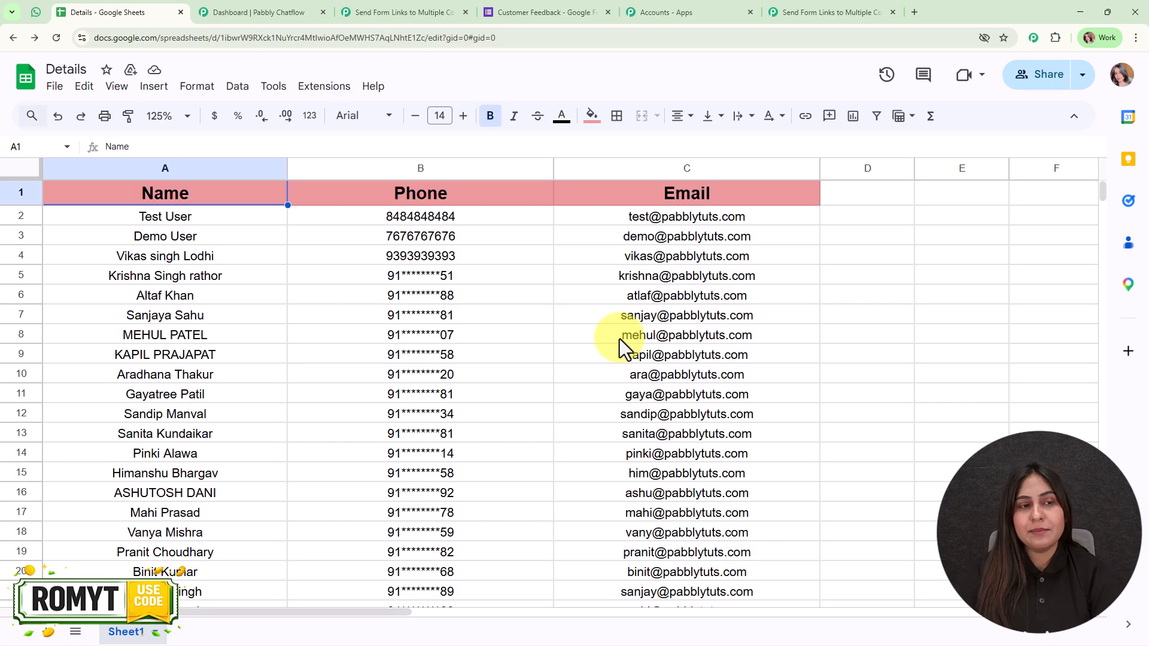
Turn on Send On Event under Extensions > Pabbly Connect Webhooks
click(324, 85)
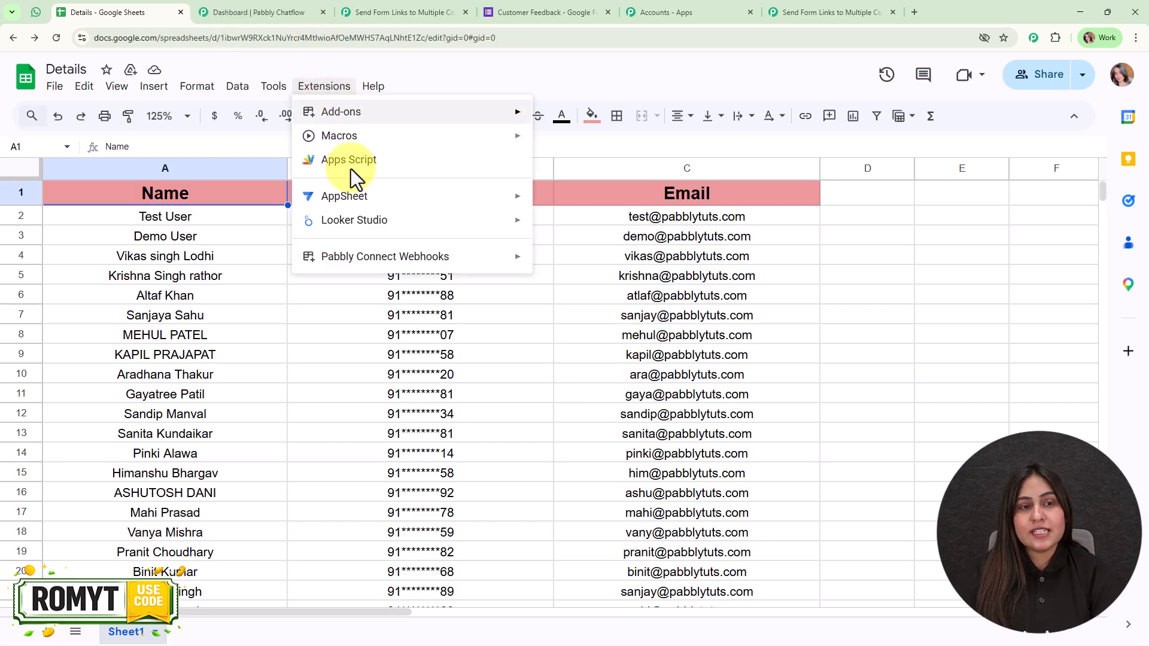
mouse_move(386, 259)
click(625, 286)
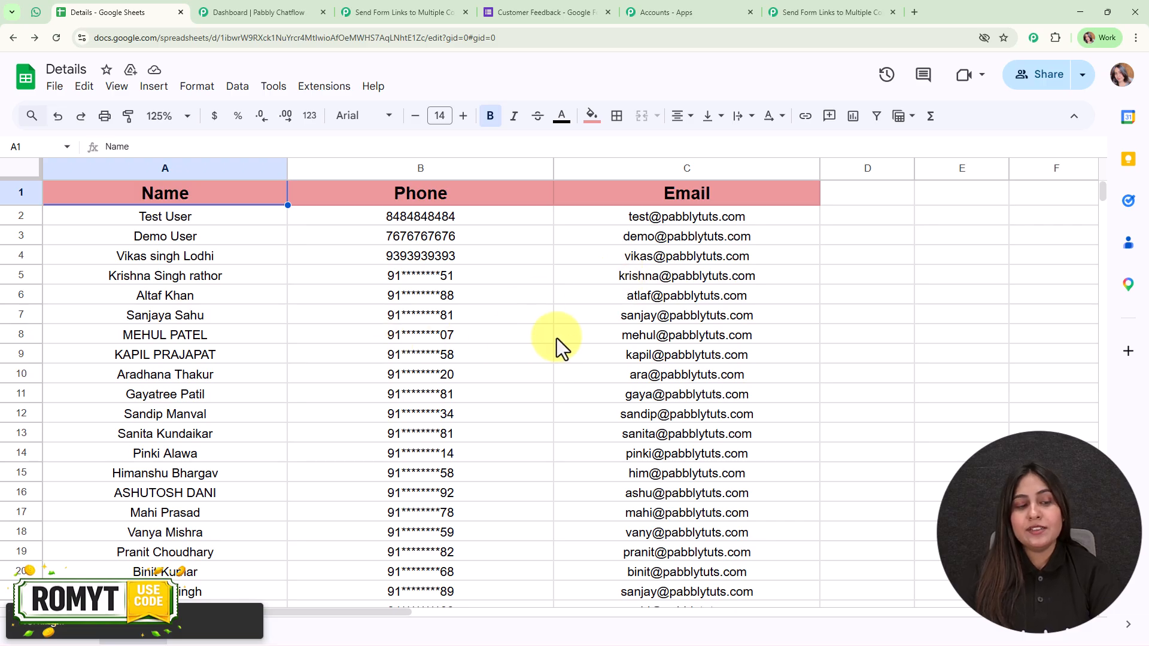
scroll(543, 339, down, 6)
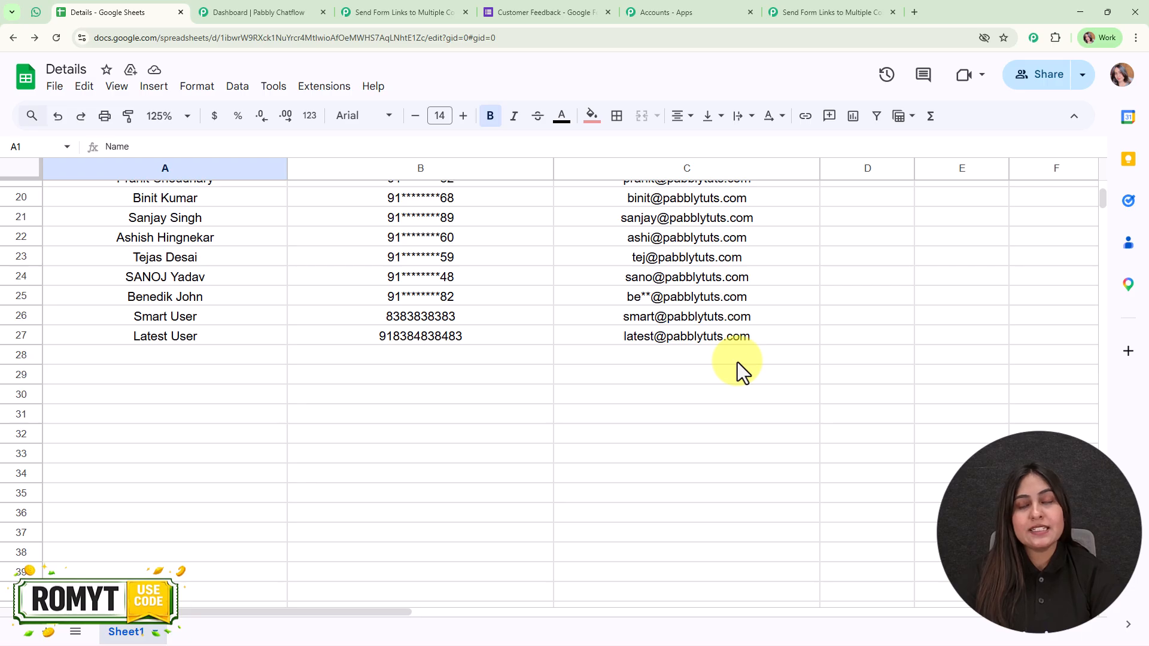
scroll(737, 361, up, 6)
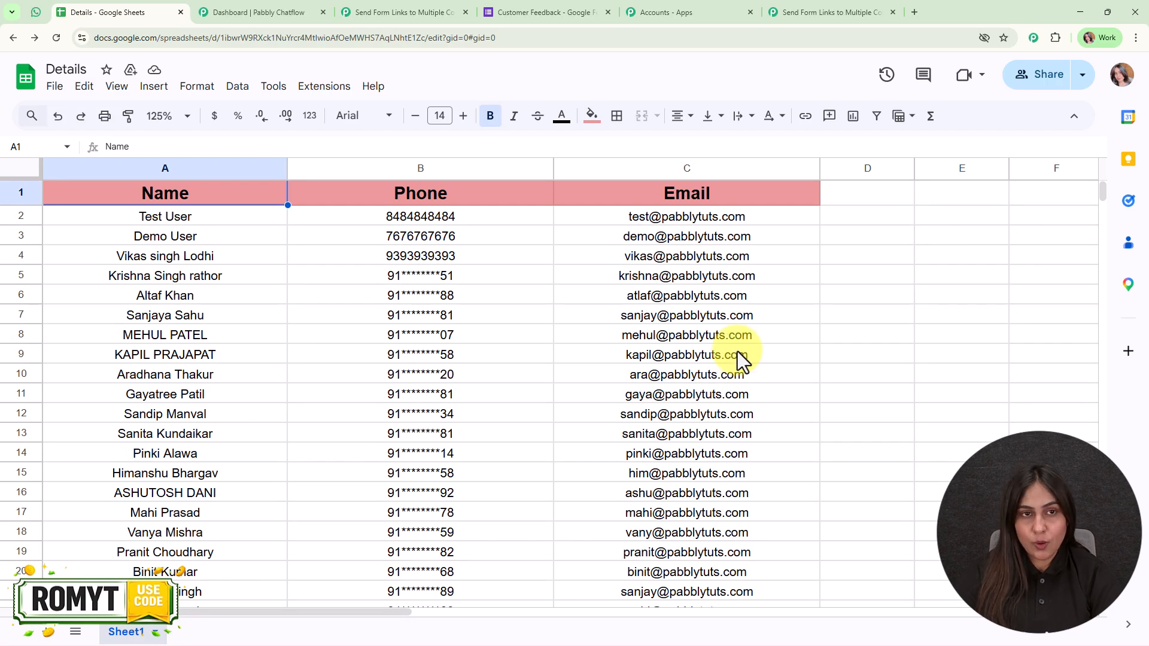
Reopen the Pabbly Connect Webhooks menu to confirm Send On Event is checked, then dismiss it
click(335, 83)
mouse_move(461, 267)
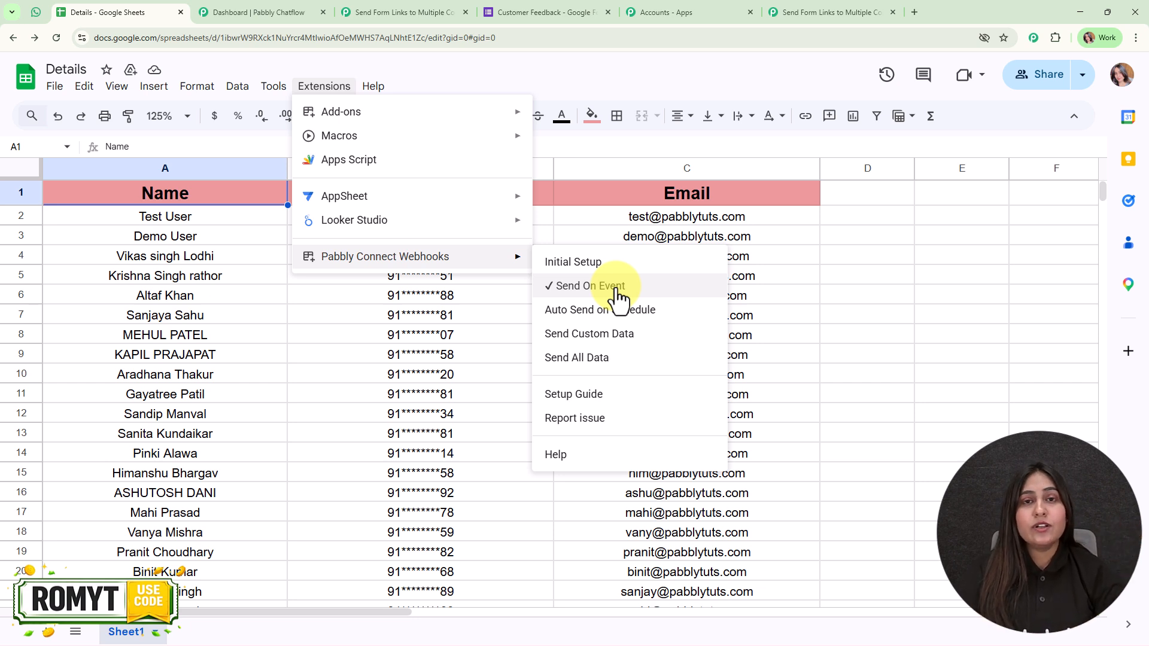
click(867, 258)
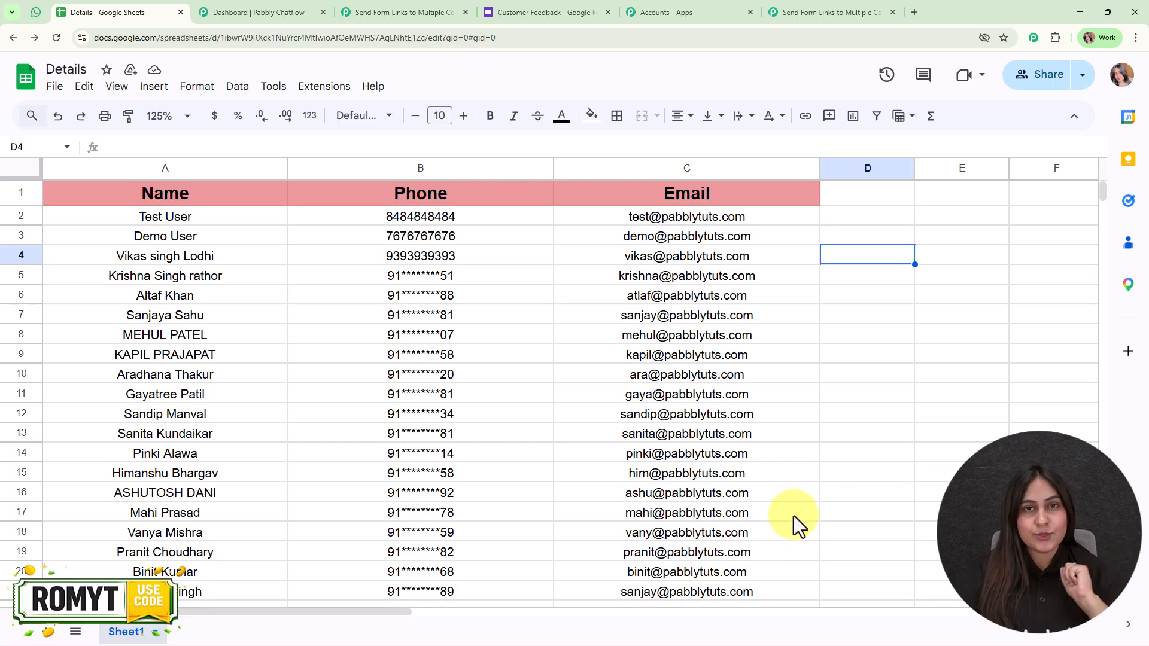
Close Trigger Setup, move the Google Sheets trigger node left, and add an action step after it
click(815, 11)
scroll(988, 407, down, 1)
scroll(973, 228, up, 3)
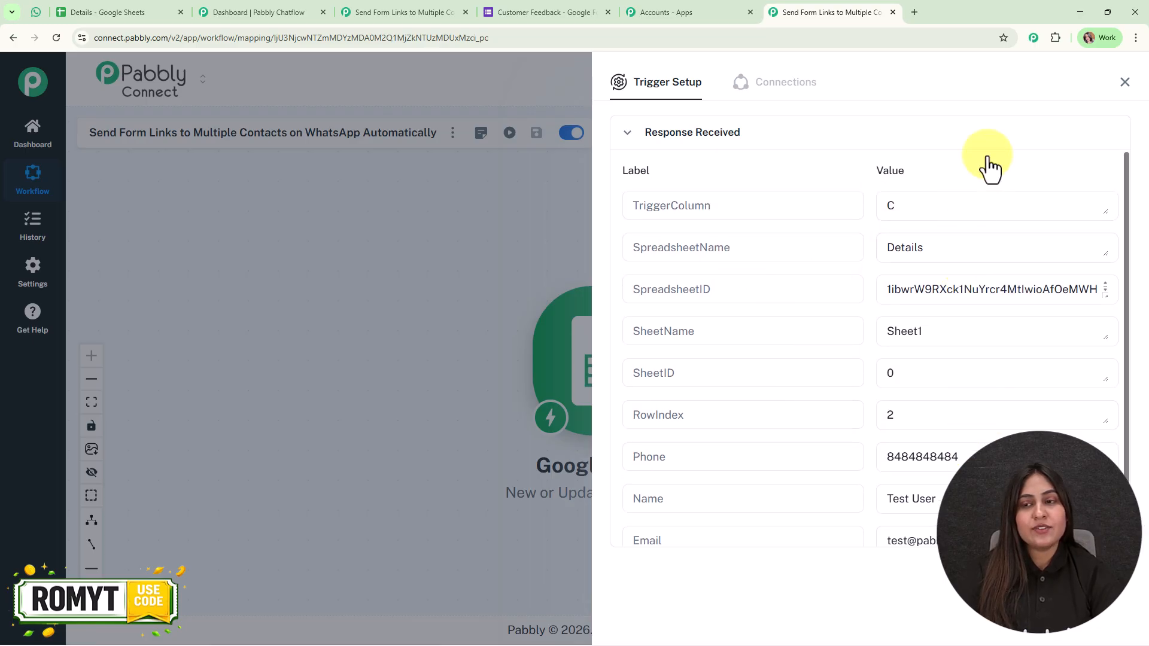
click(1121, 90)
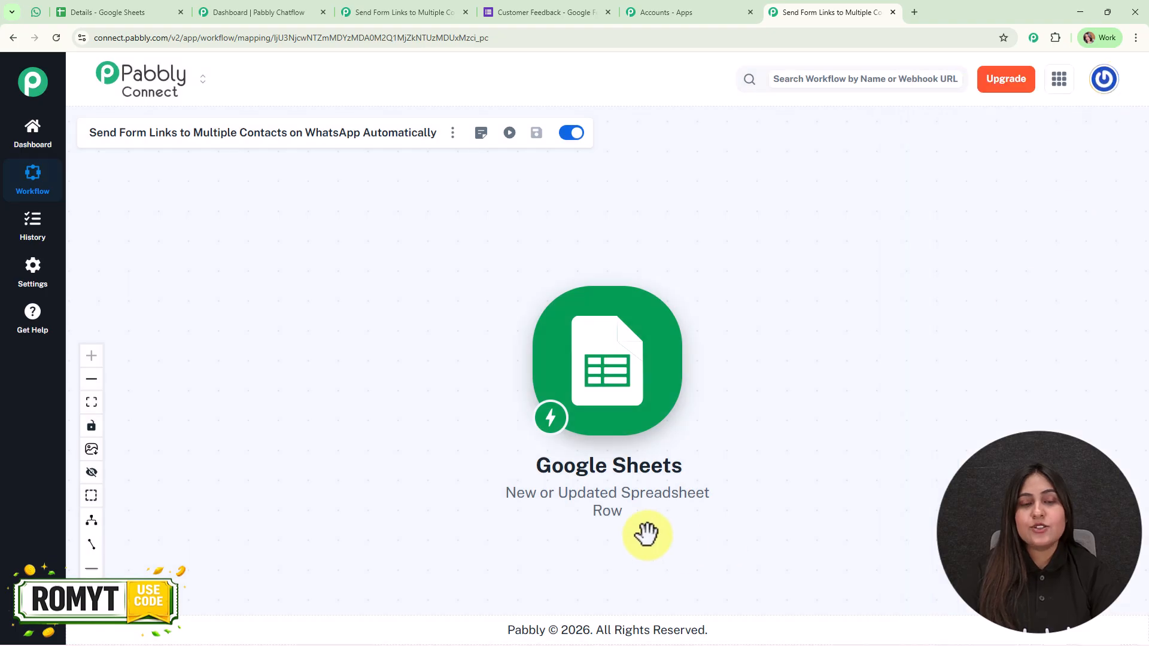
drag(594, 452, 382, 353)
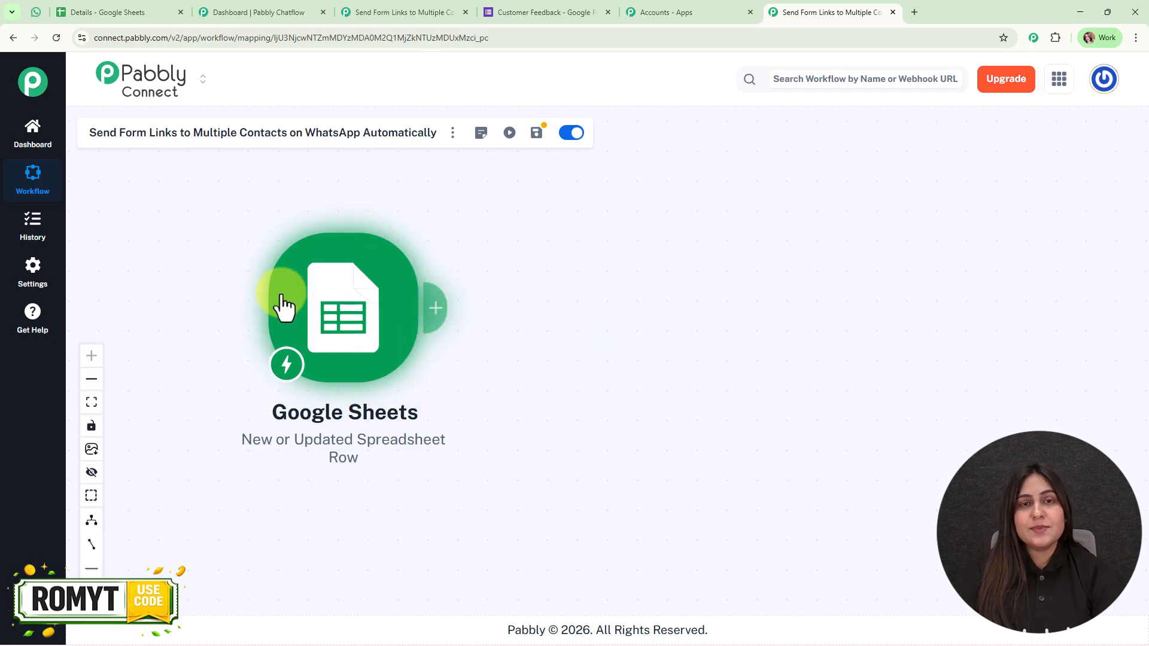
click(435, 309)
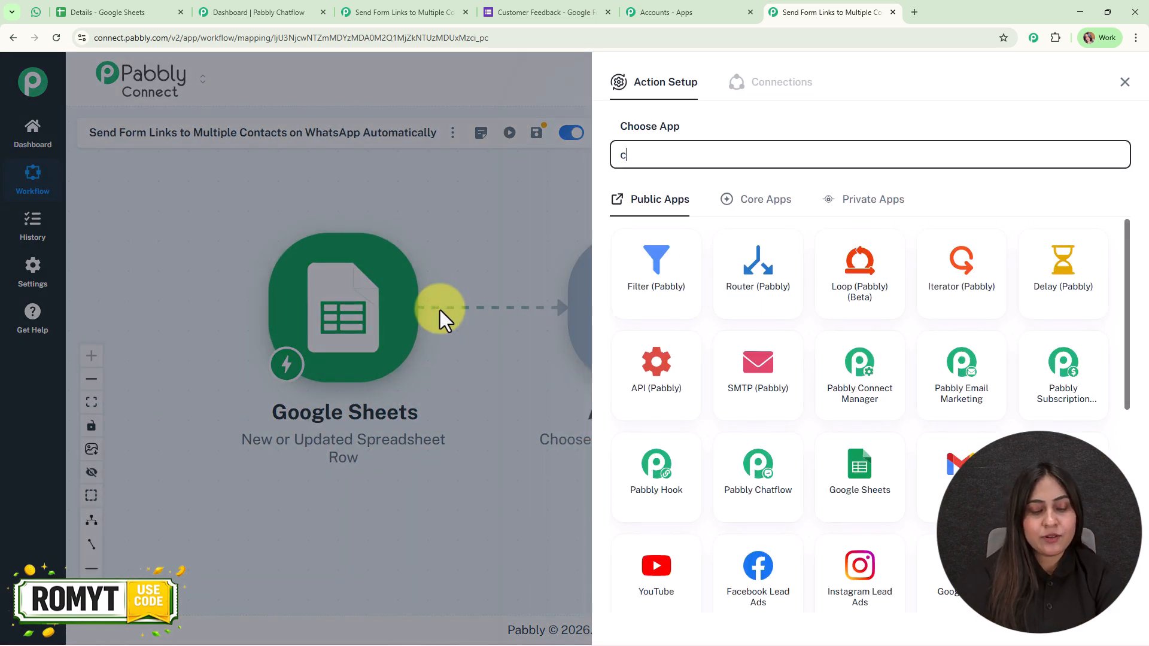
Set the action app to Pabbly Chatflow with the Send Text Message event
text(chatfl)
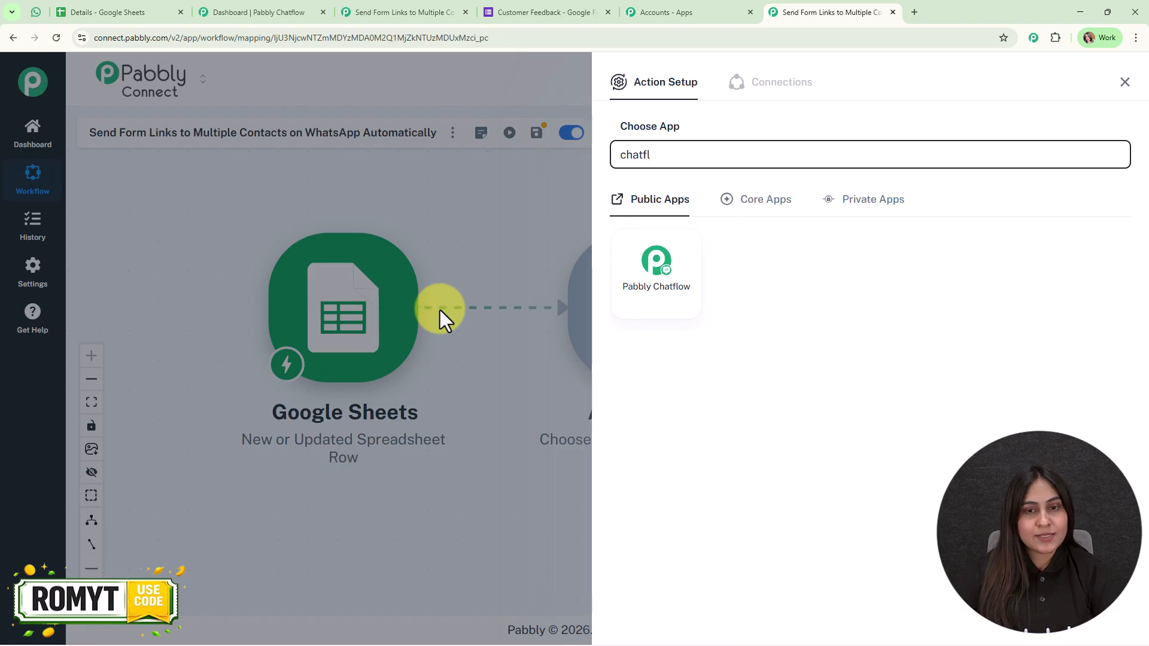
click(631, 287)
click(719, 225)
click(719, 299)
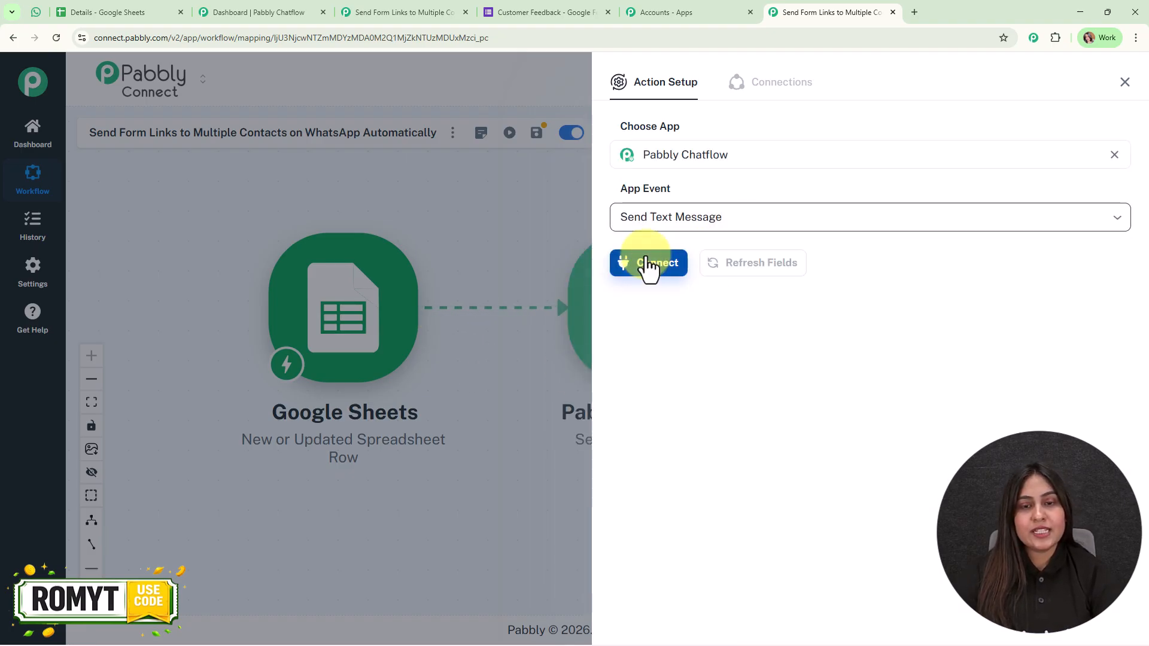
Start adding a new Chatflow connection and go to the Pabbly apps page
click(648, 263)
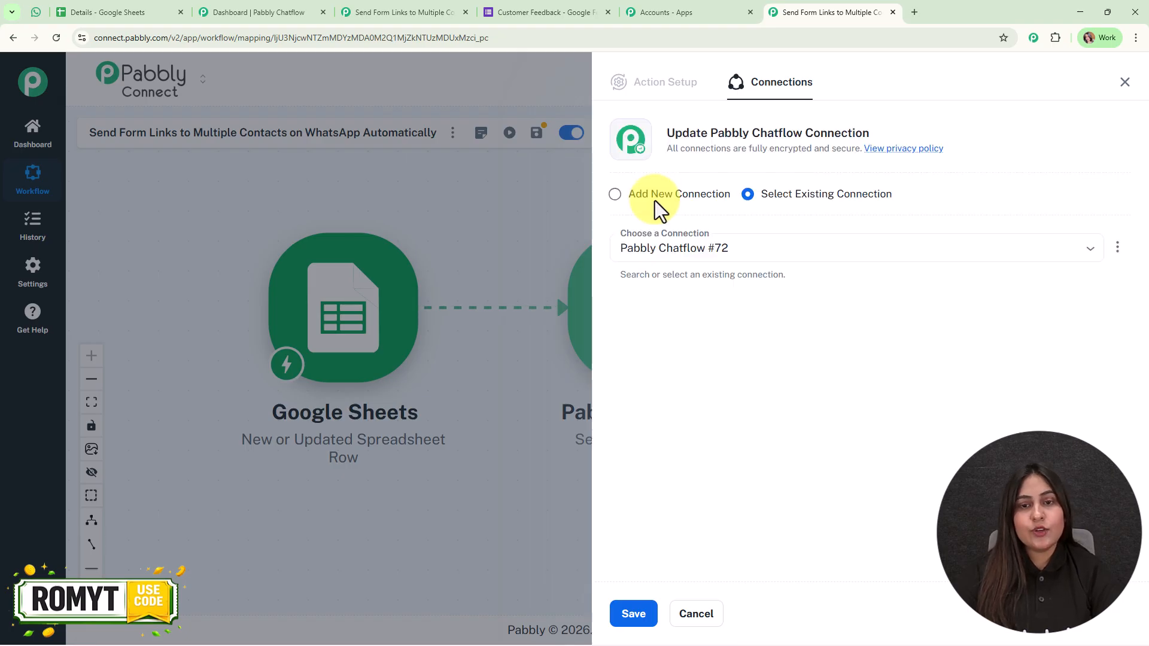
click(655, 200)
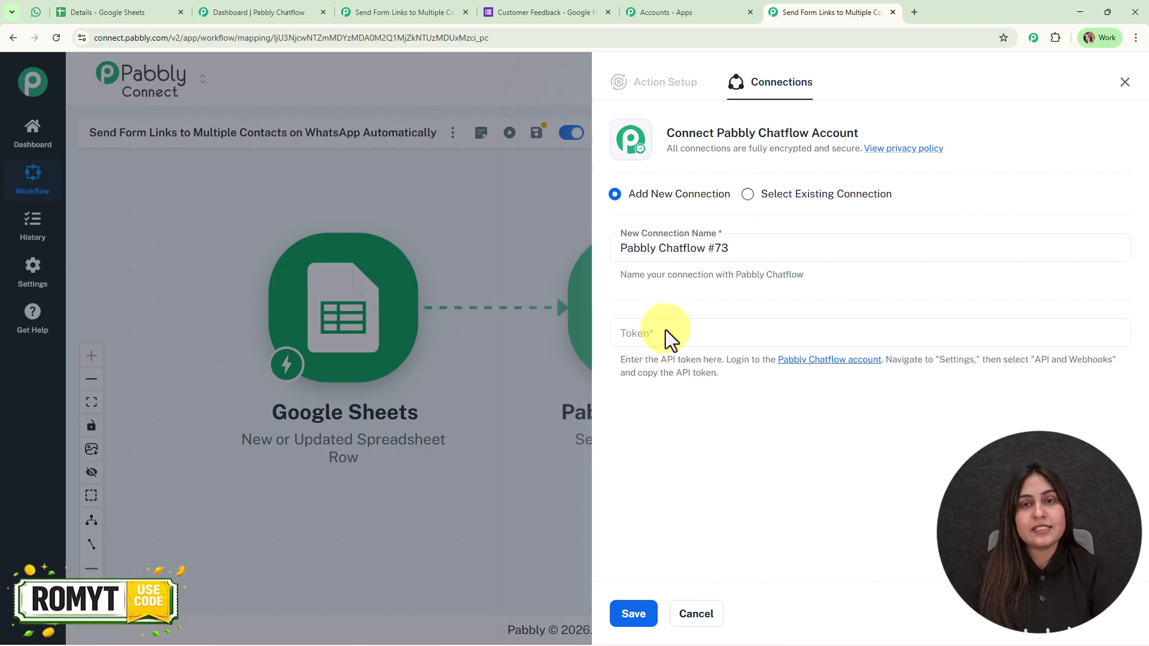
click(684, 11)
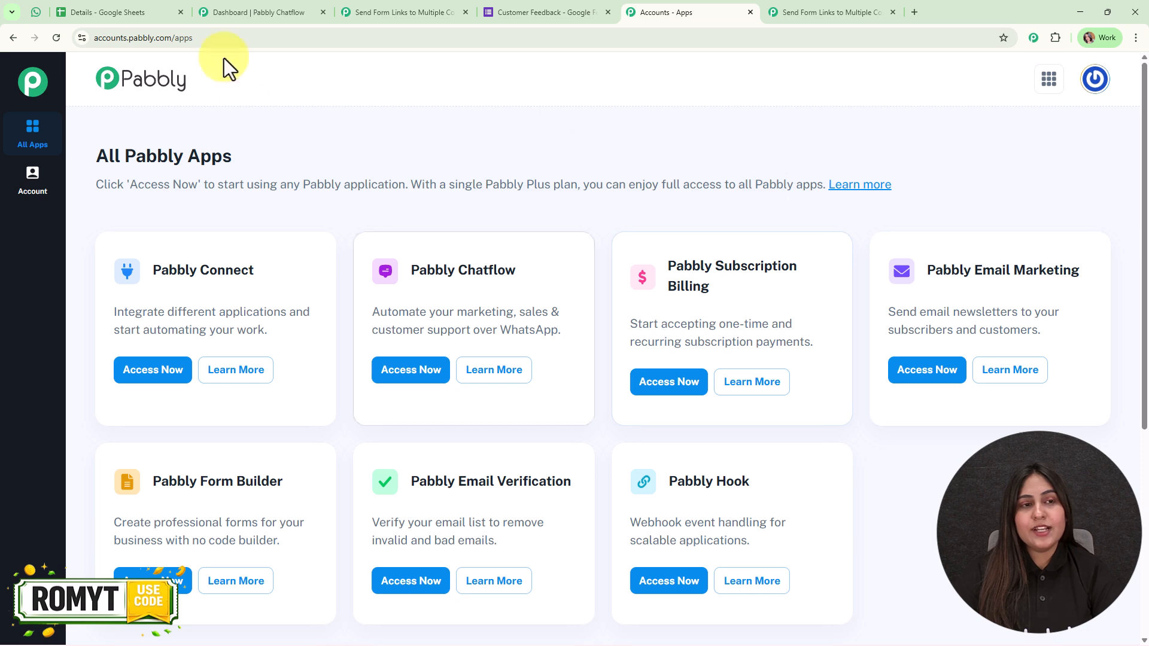
Copy the API token from Chatflow's Settings > API & Webhooks and return to the empty Token field
click(293, 11)
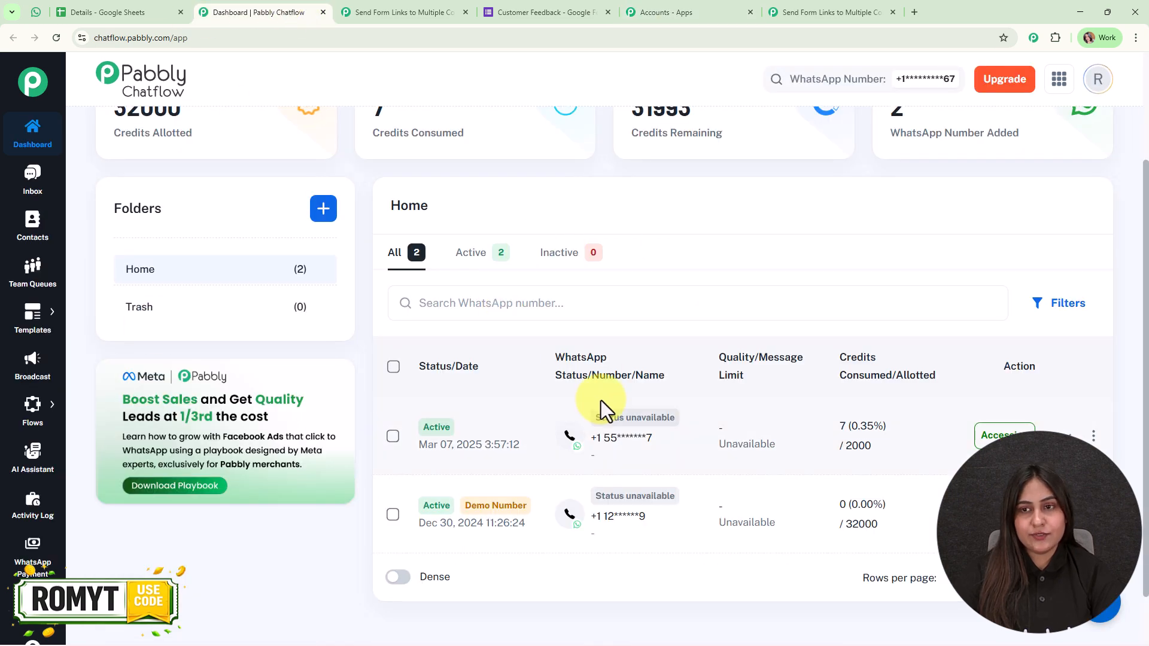
scroll(601, 401, down, 1)
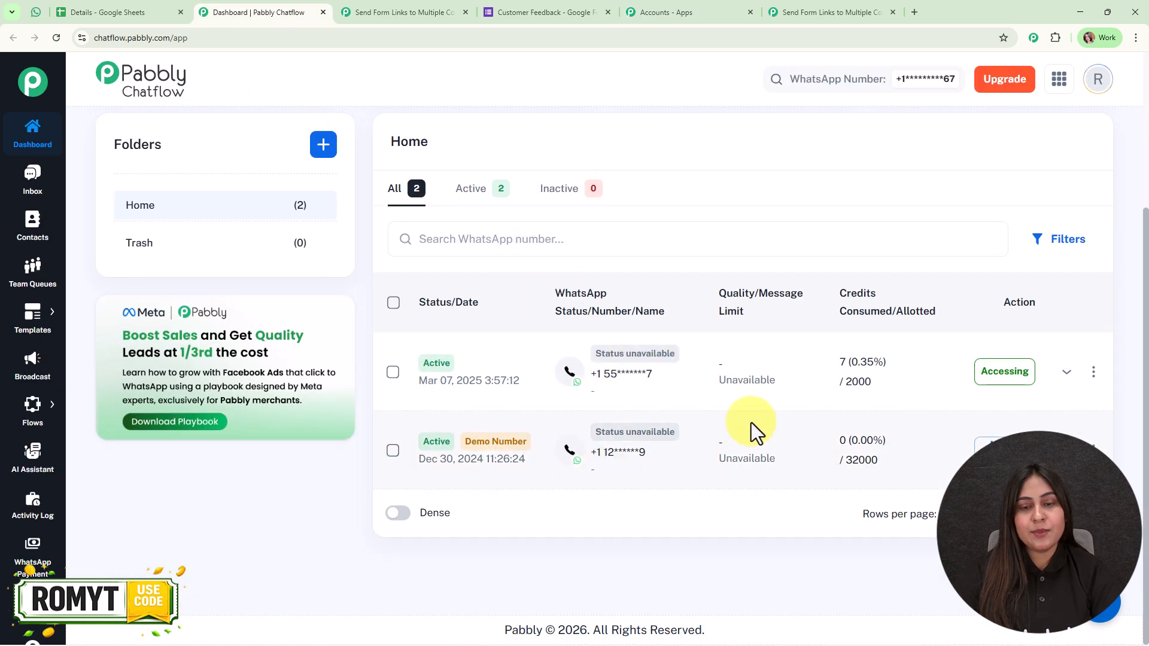
scroll(764, 406, up, 3)
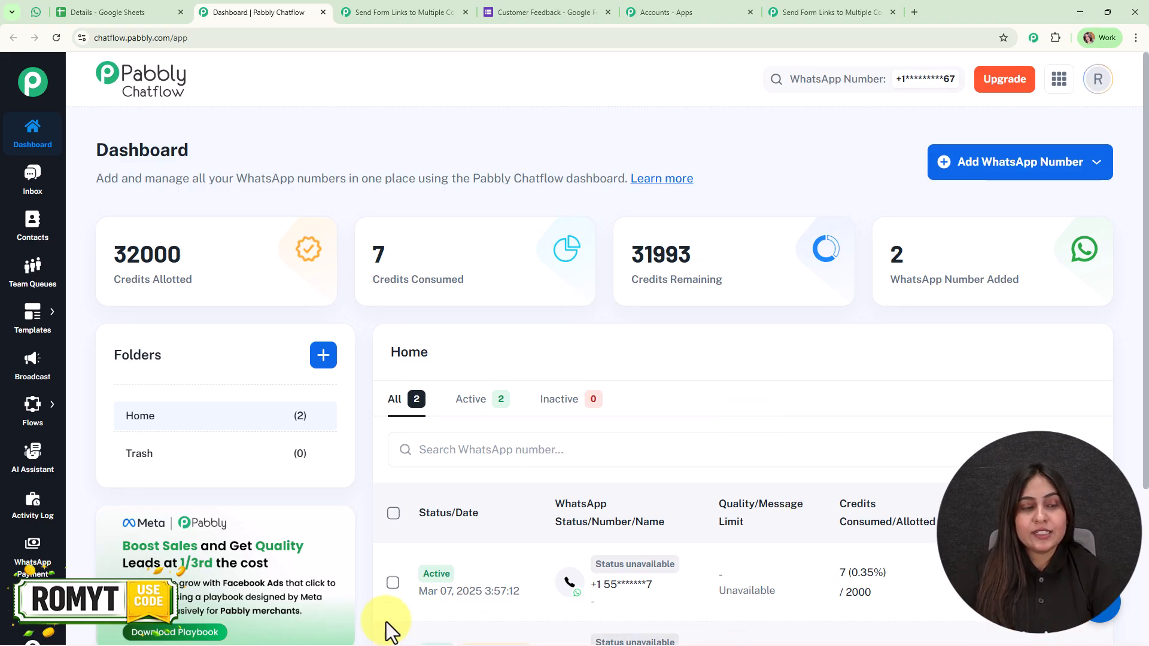
click(103, 555)
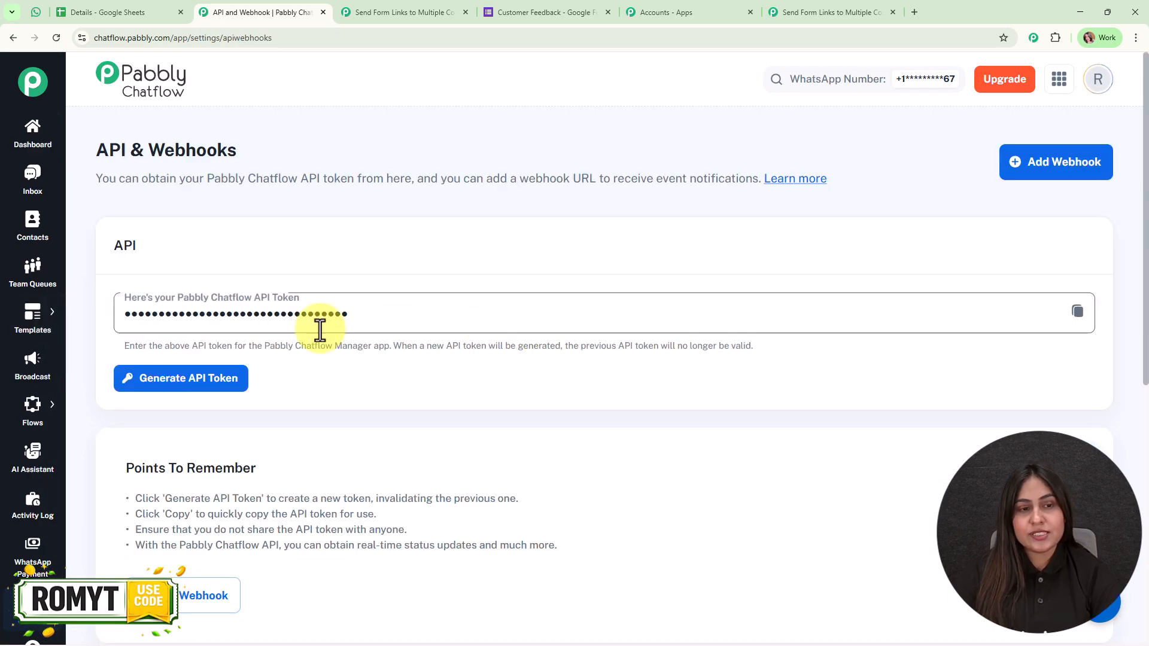
click(1078, 313)
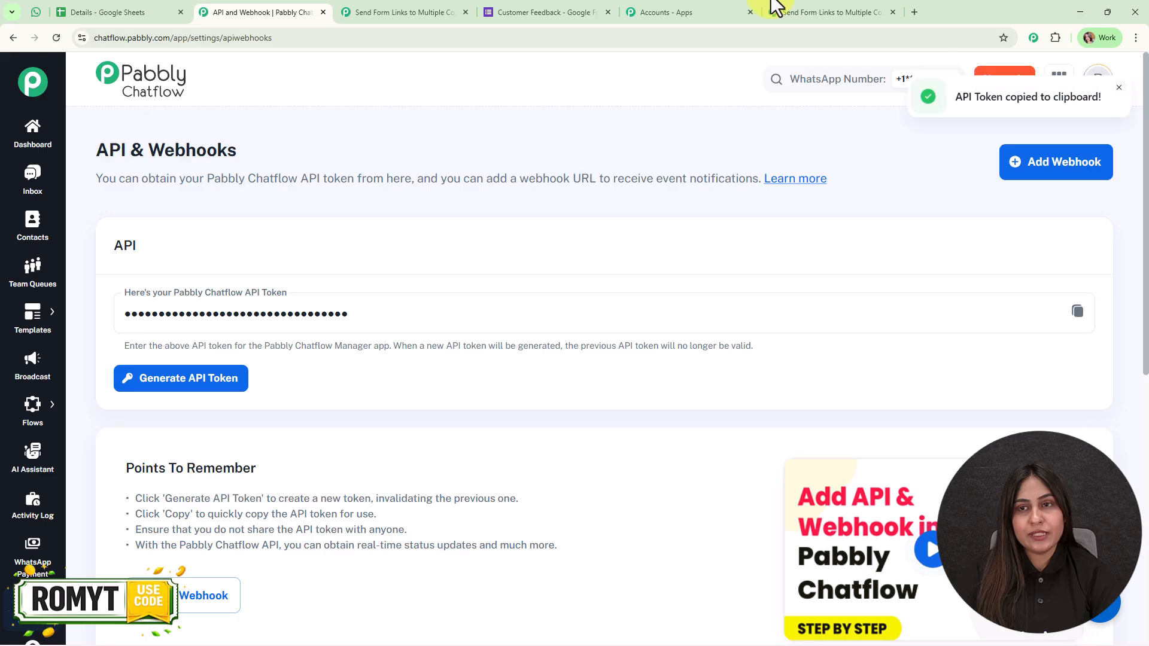
click(832, 12)
click(716, 333)
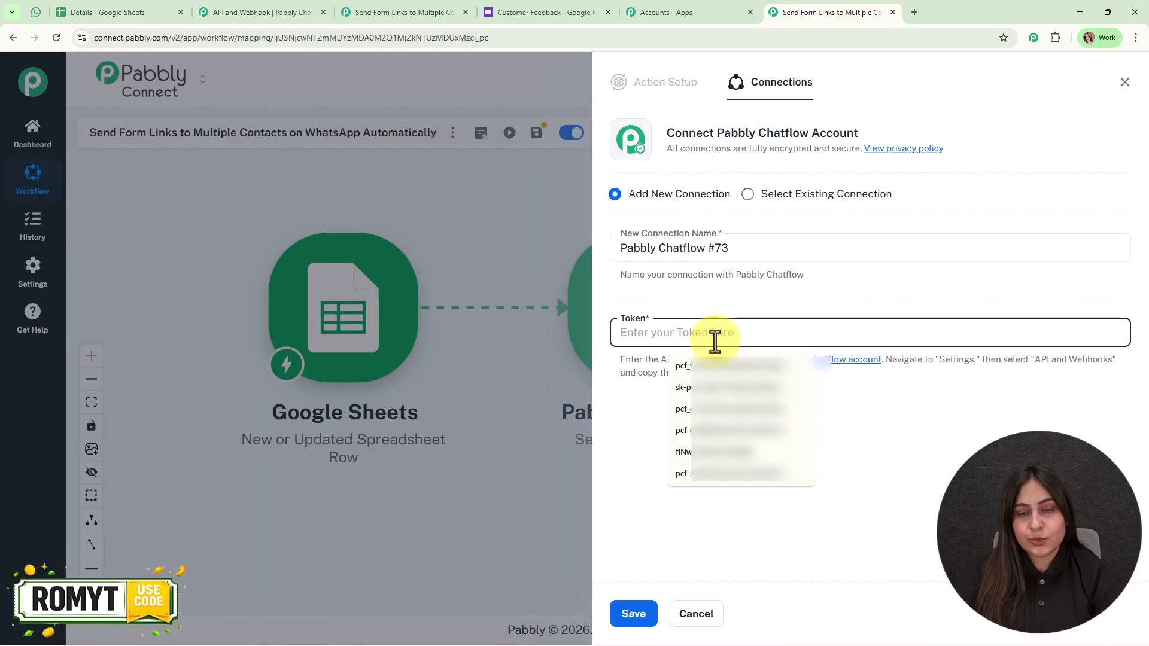
Paste the API token and save the new Pabbly Chatflow connection
key(ctrl+v)
click(644, 612)
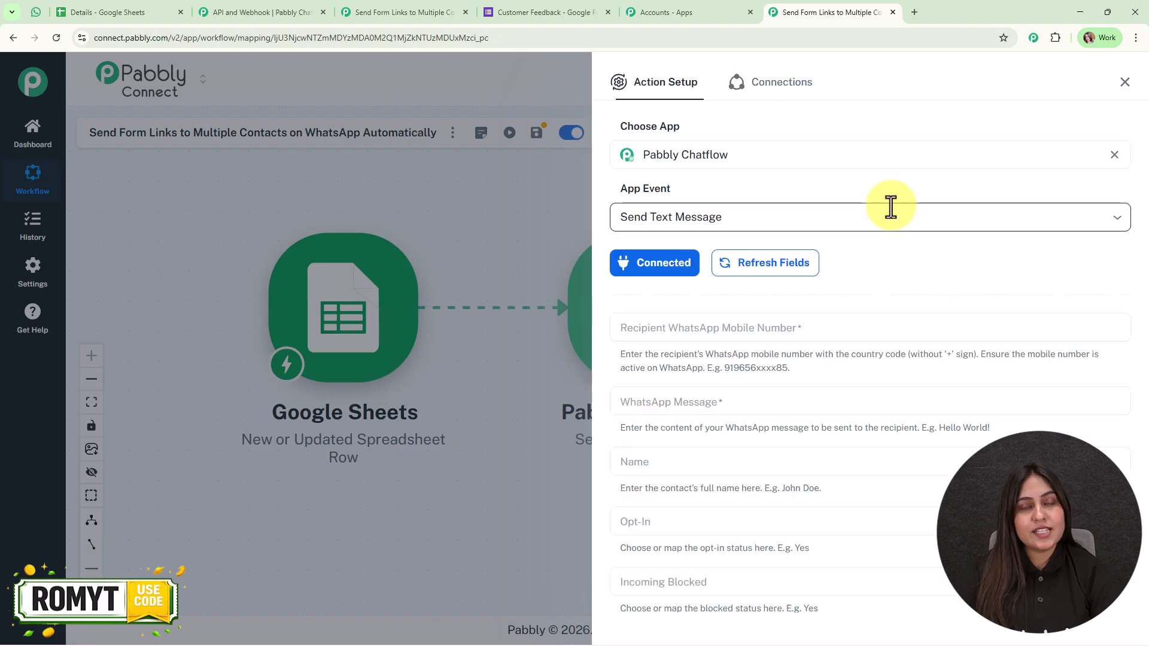
scroll(909, 322, down, 1)
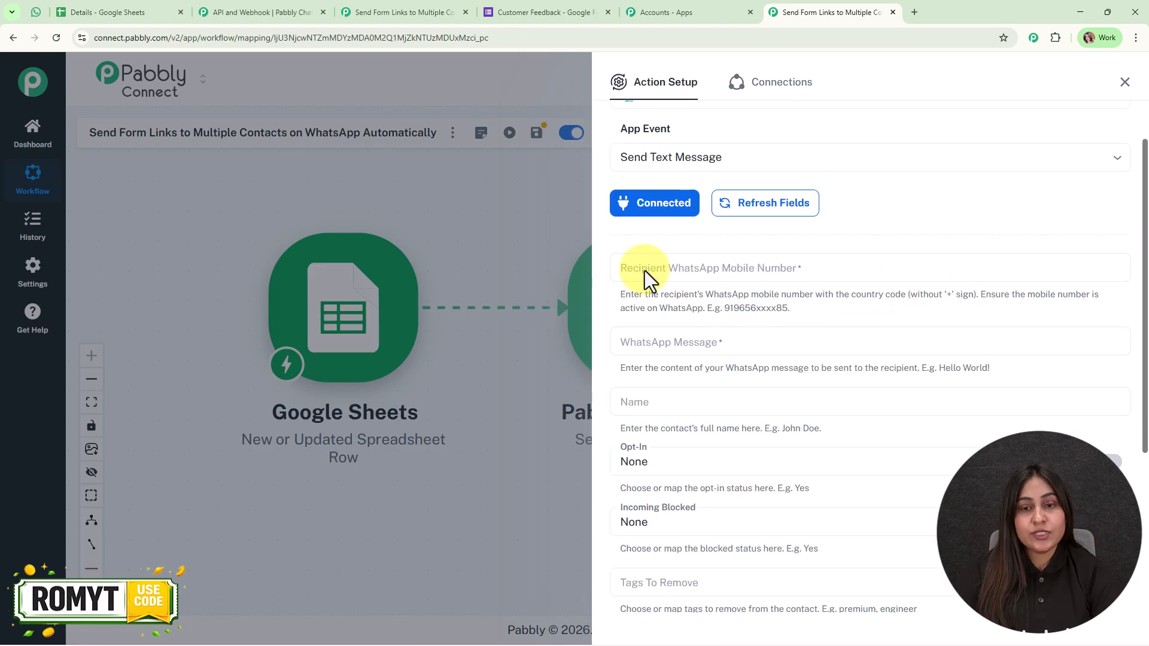
Map the sheet's Phone column into the recipient mobile number field
click(782, 268)
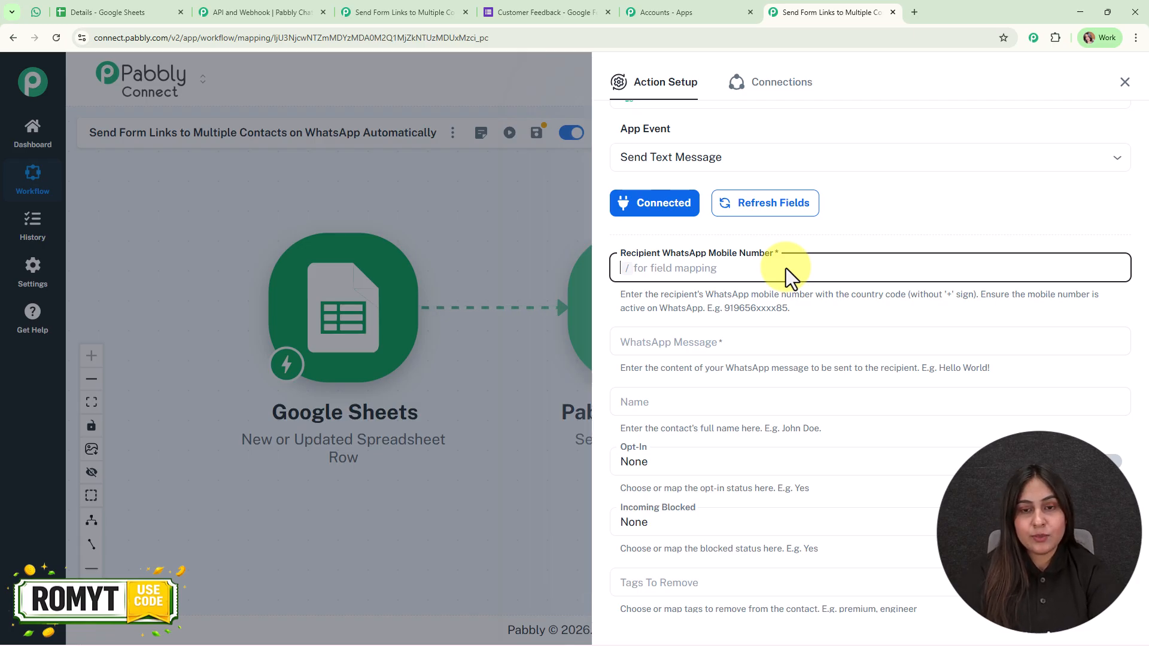
text(/+)
key(BackSpace)
text(8)
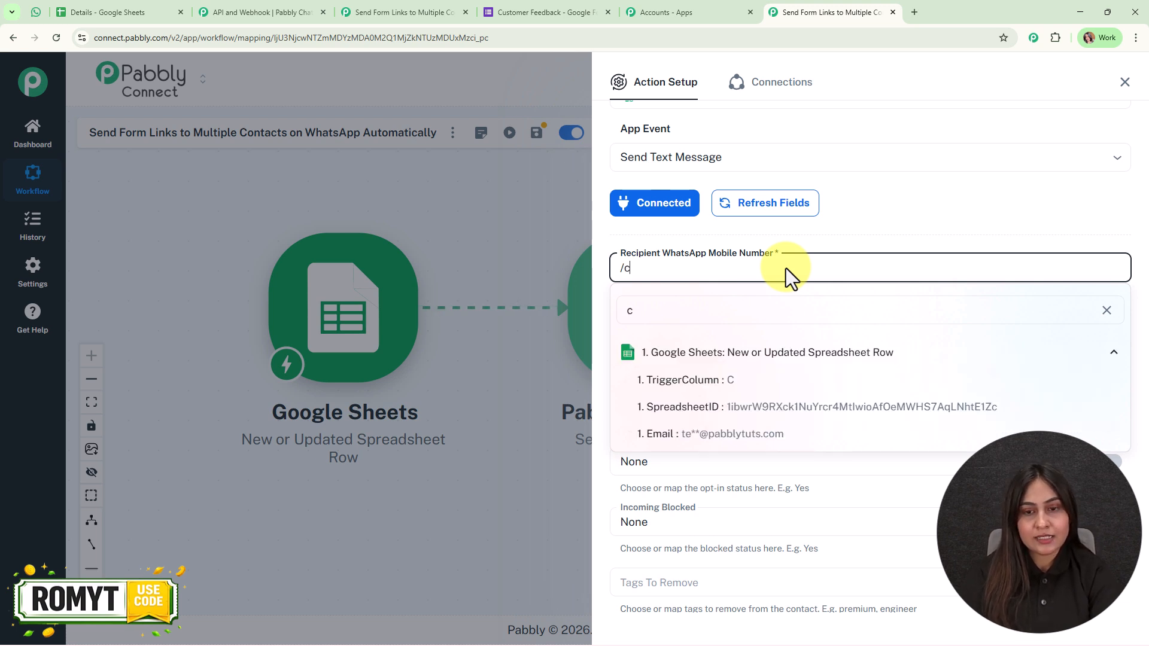
click(714, 388)
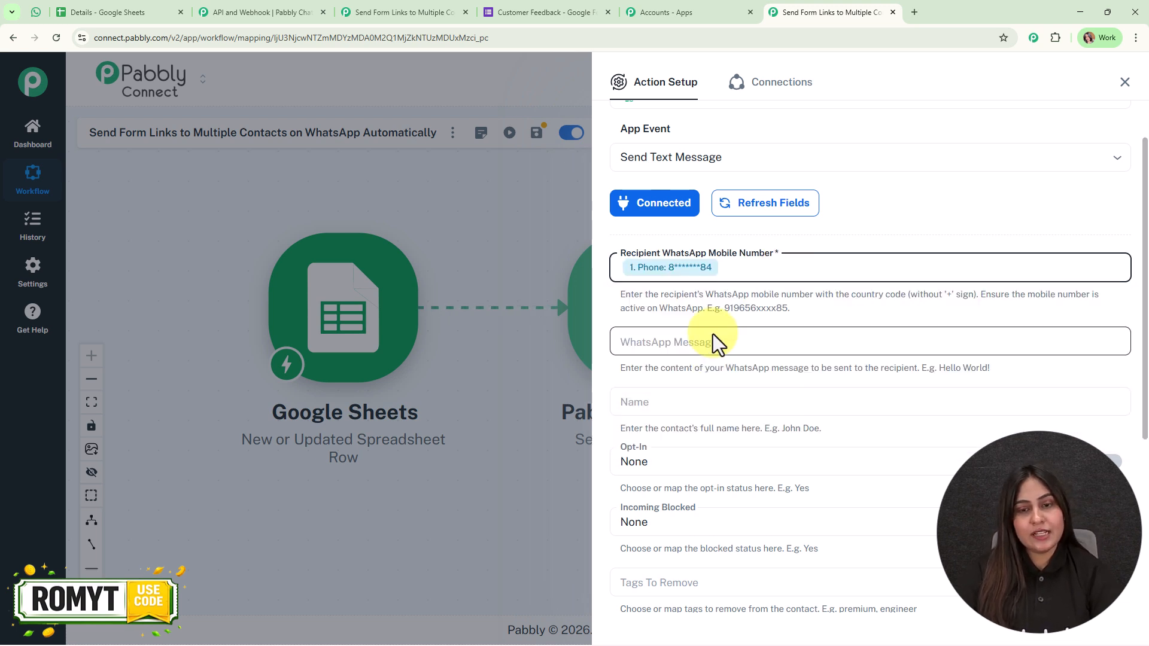
Paste the prepared feedback-form text into the WhatsApp message field
scroll(715, 332, down, 2)
scroll(716, 328, down, 2)
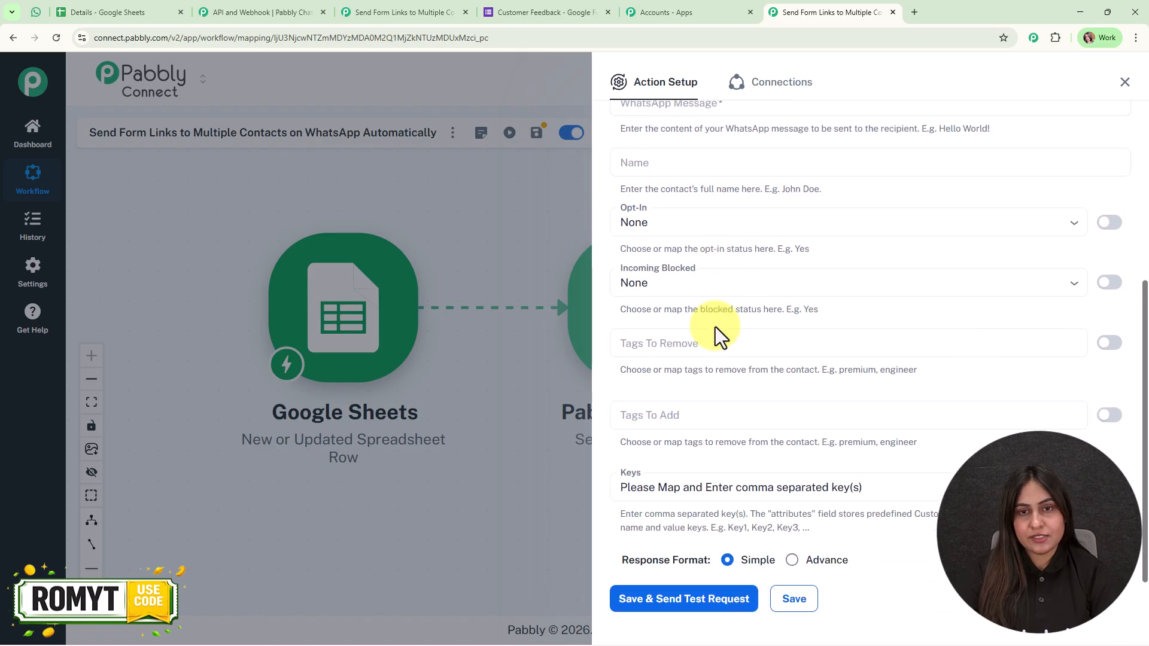
scroll(727, 246, up, 1)
click(720, 162)
click(715, 159)
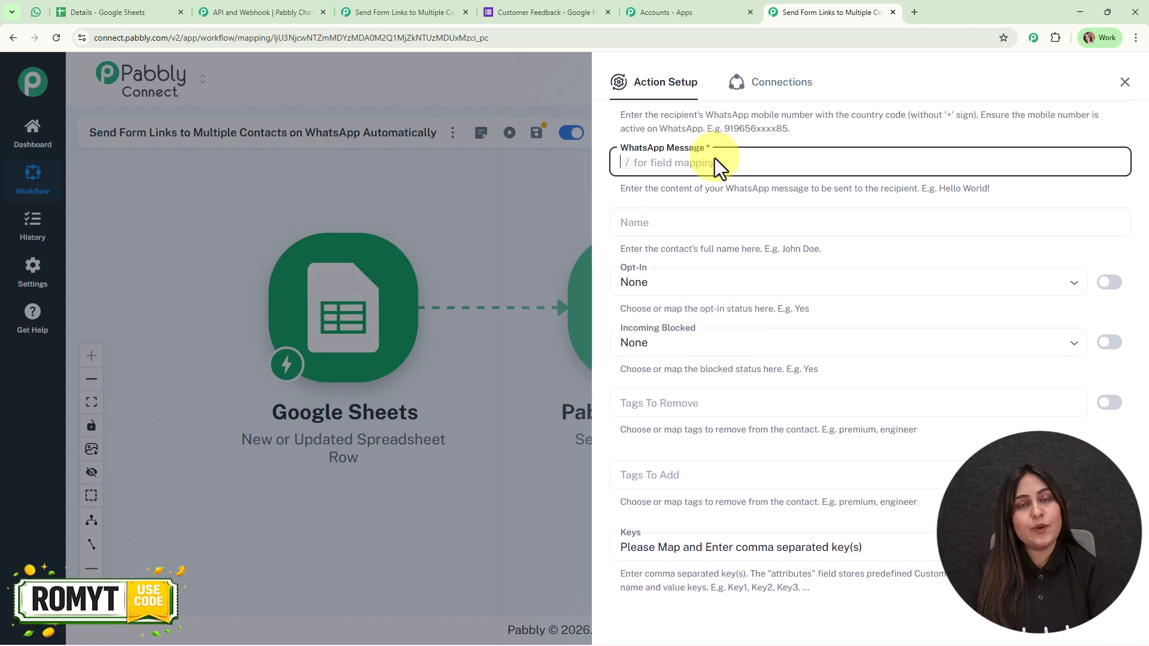
key(ctrl+v)
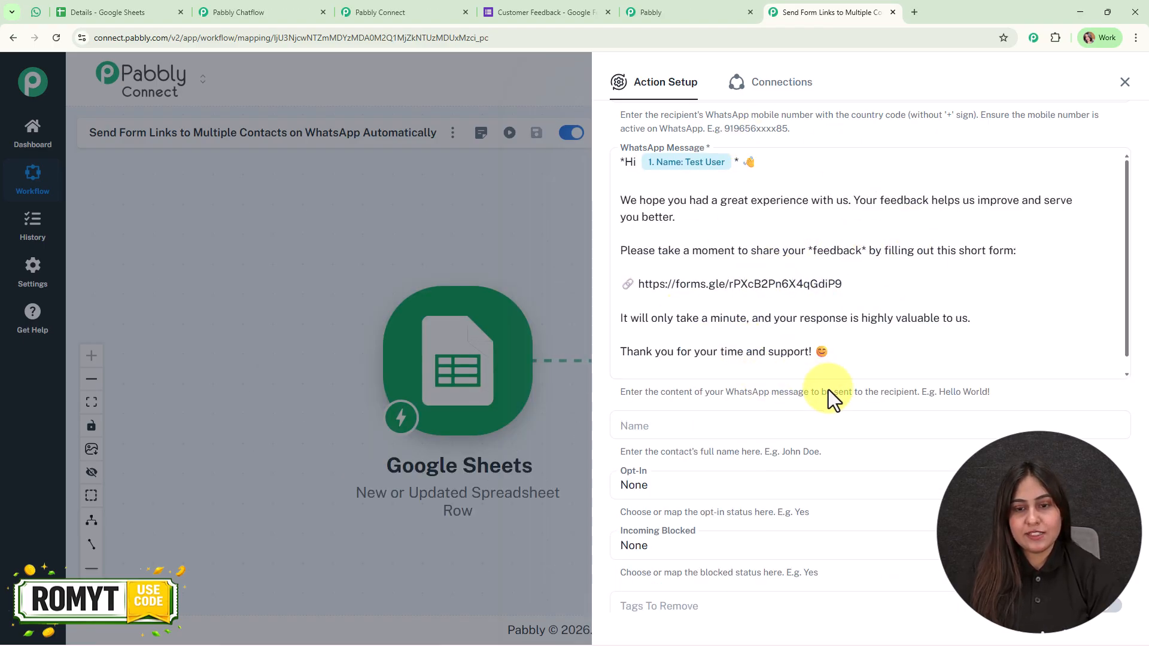
Switch Keys to plain text, clear its placeholder, and save to send a test request
scroll(831, 397, down, 5)
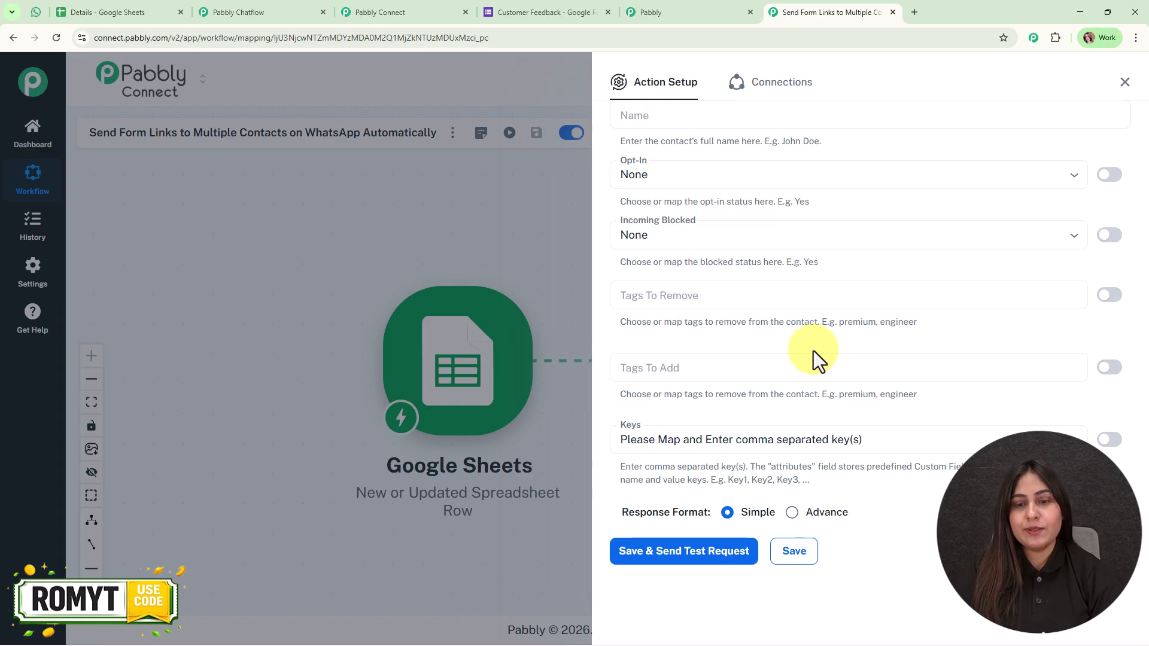
click(1112, 441)
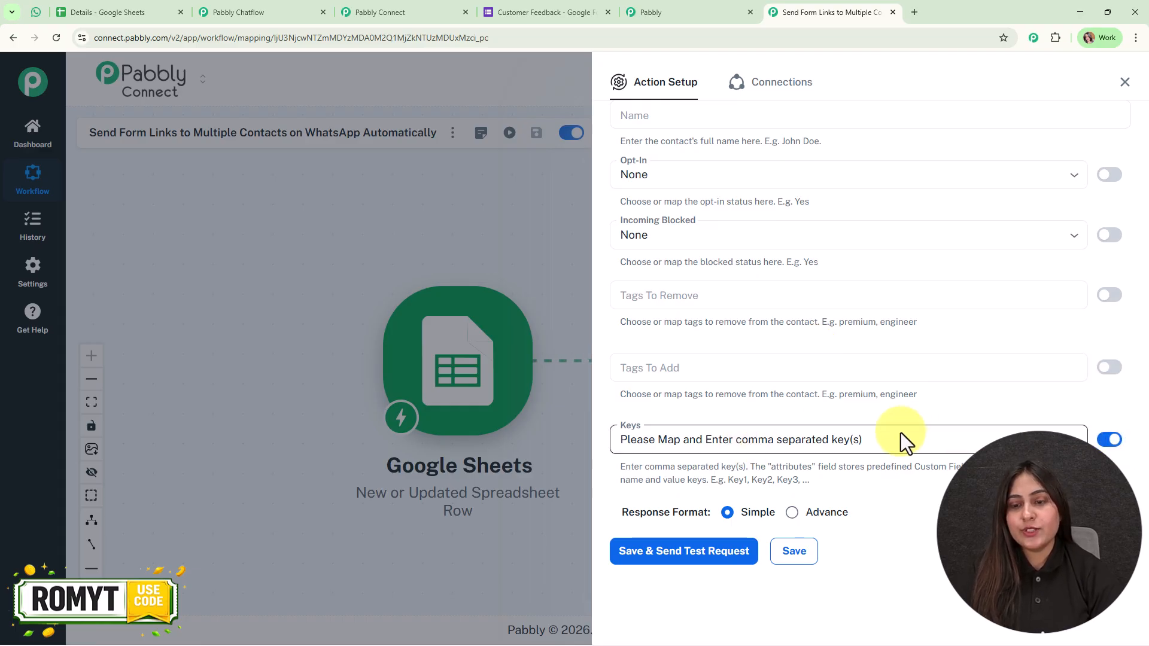
drag(906, 441, 577, 437)
key(BackSpace)
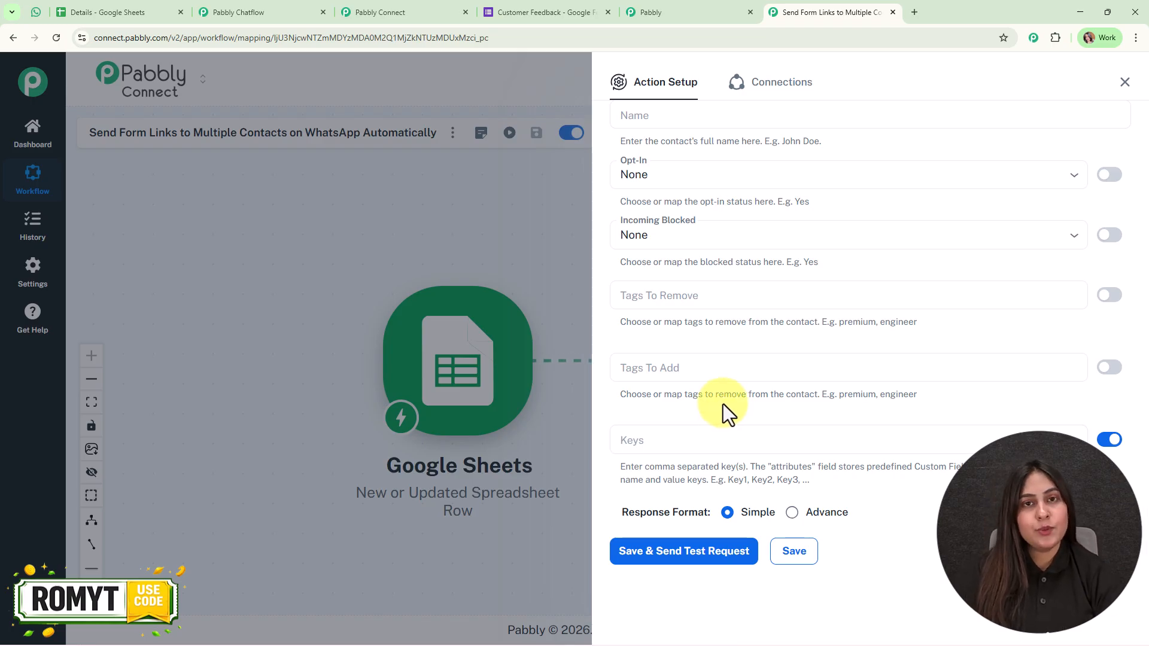
click(683, 554)
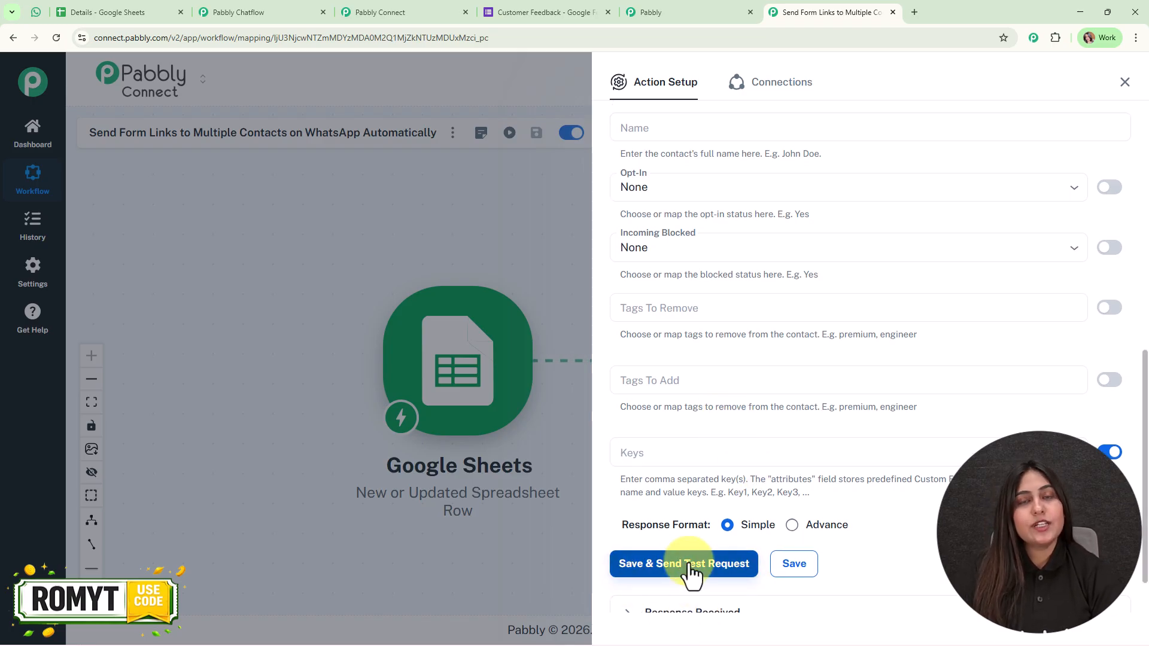
Change the recipient number to use +91 and resend the test, receiving a success response
scroll(832, 299, up, 5)
click(802, 149)
key(BackSpace)
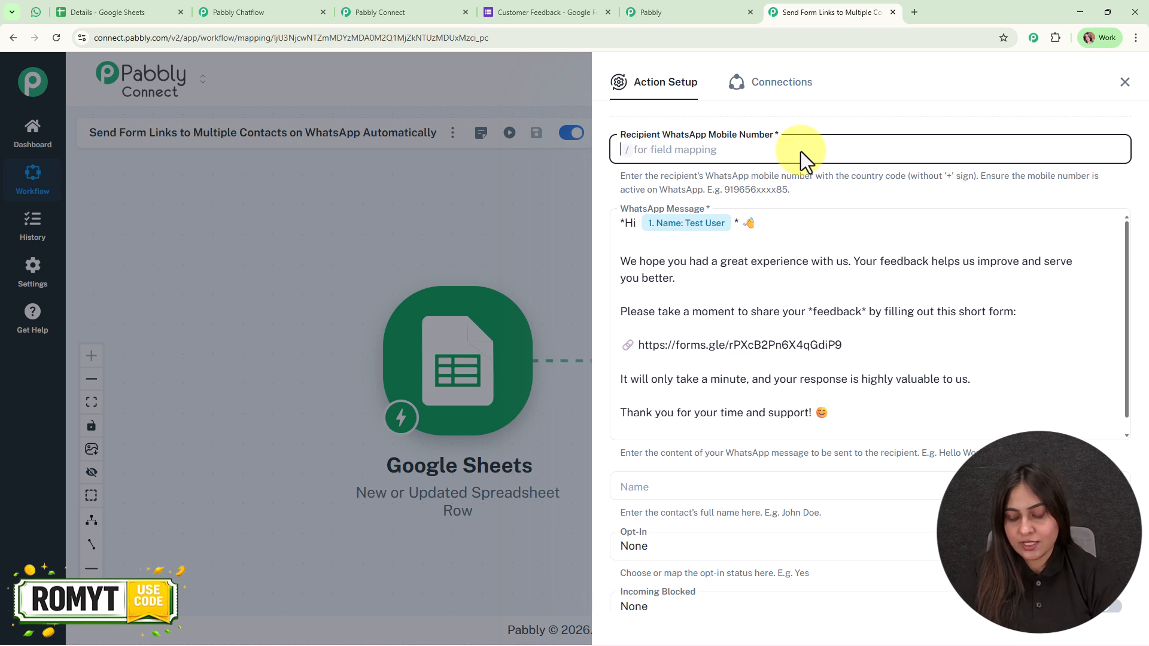
text(+91)
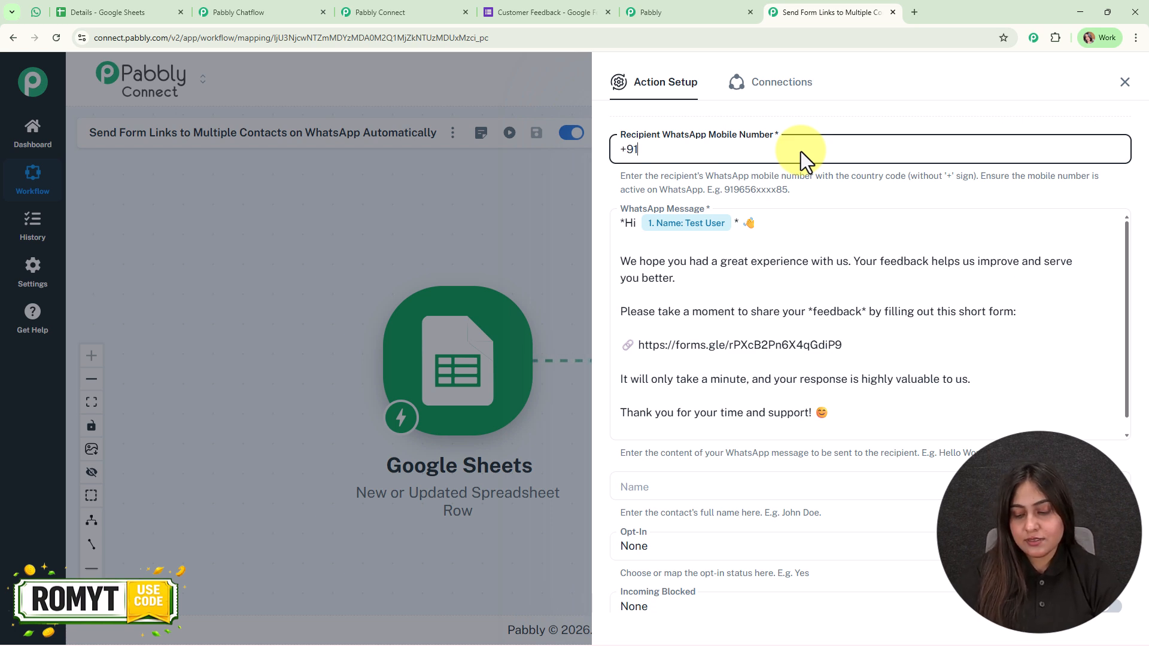
scroll(878, 299, down, 7)
click(692, 504)
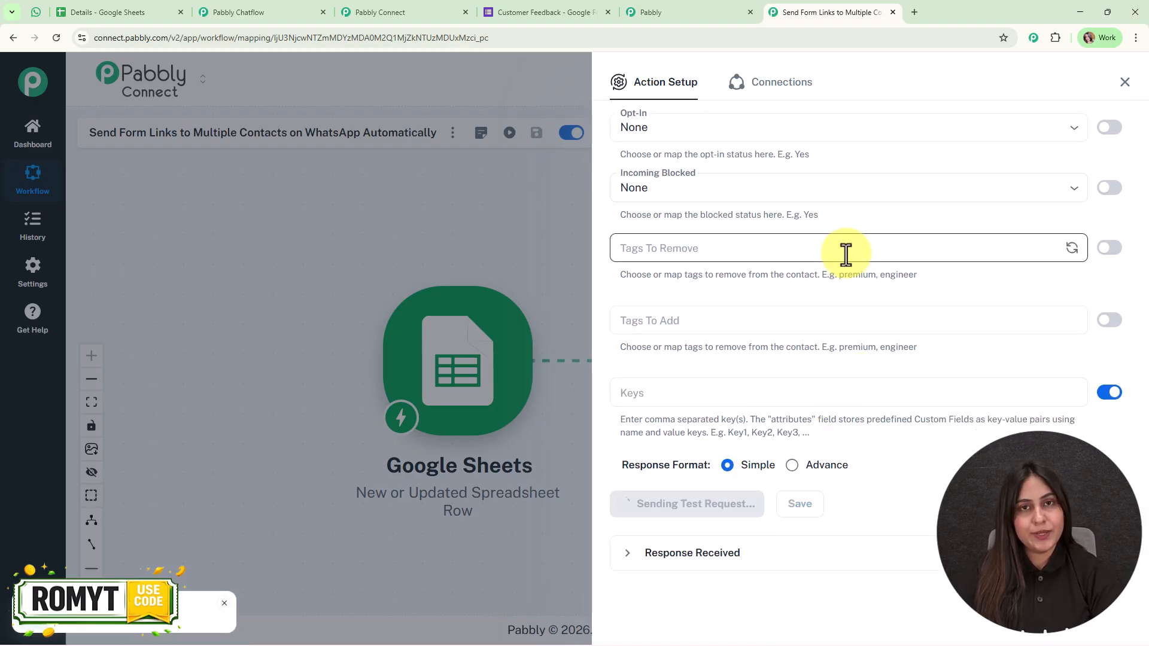
scroll(934, 464, down, 6)
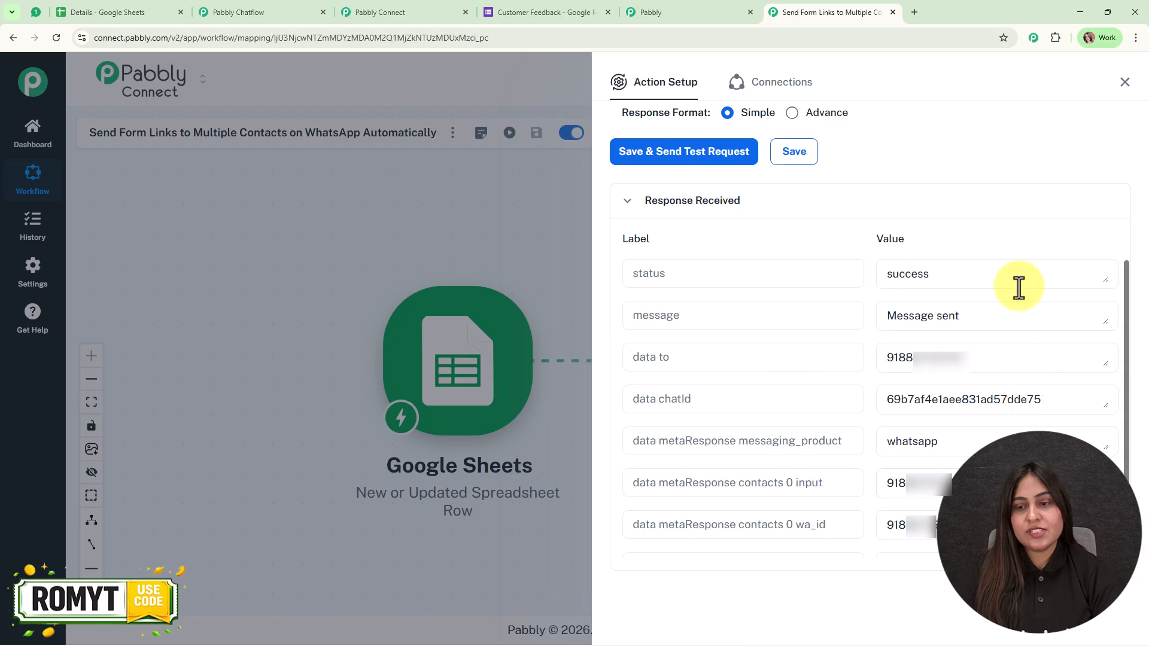
click(1125, 82)
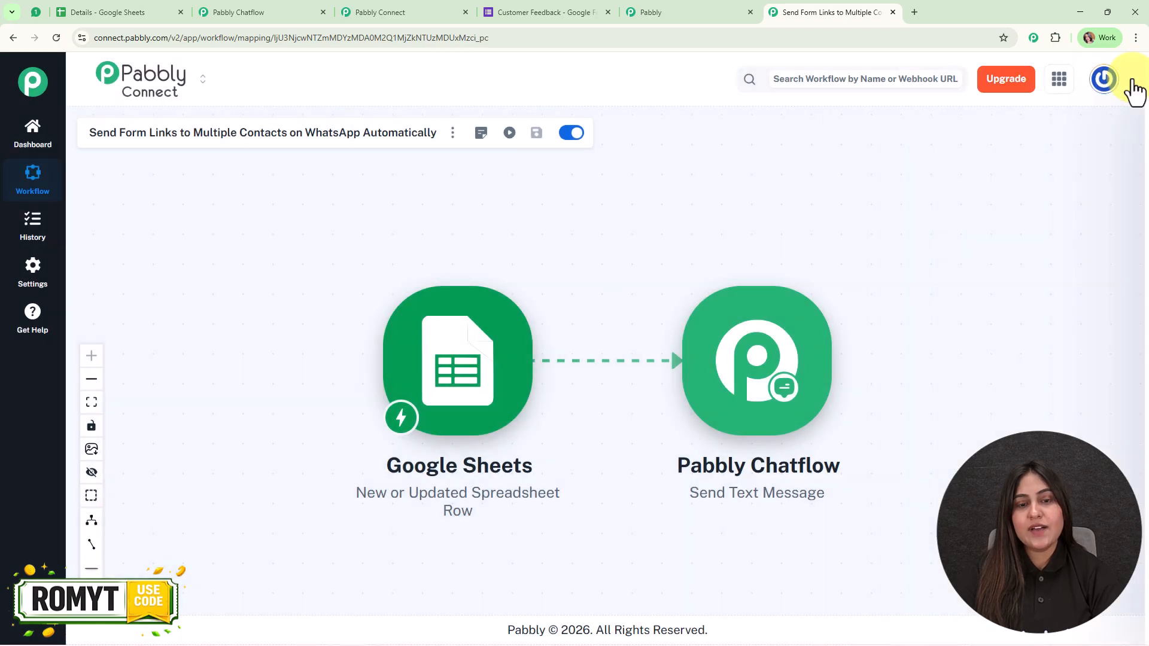
drag(749, 250, 684, 226)
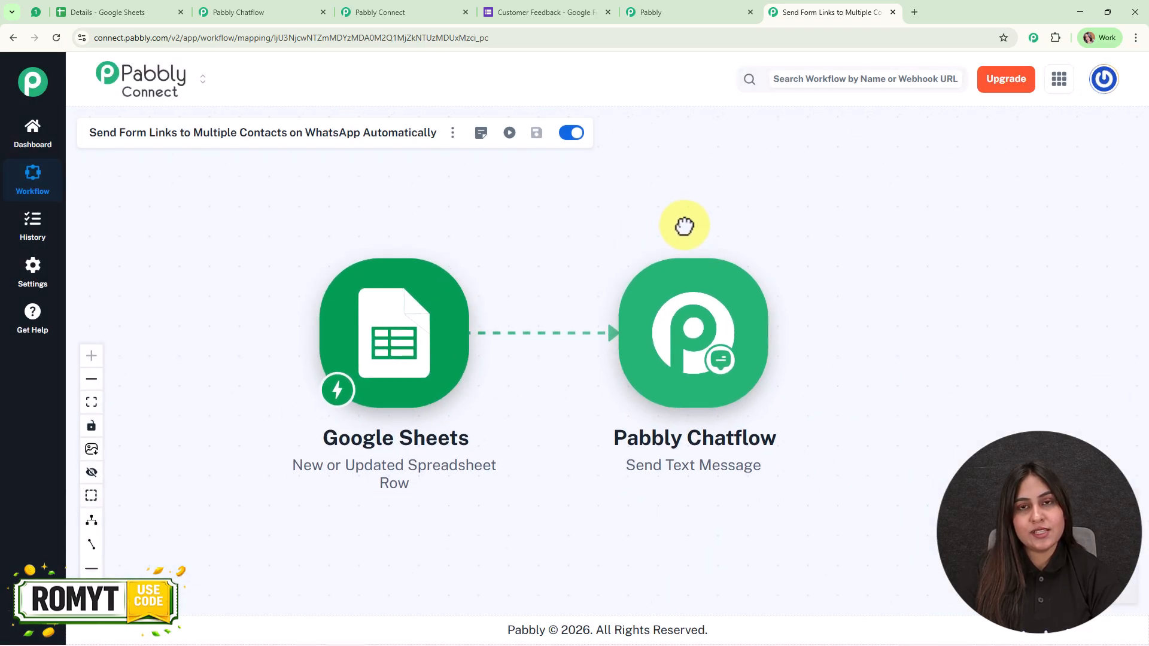
click(34, 11)
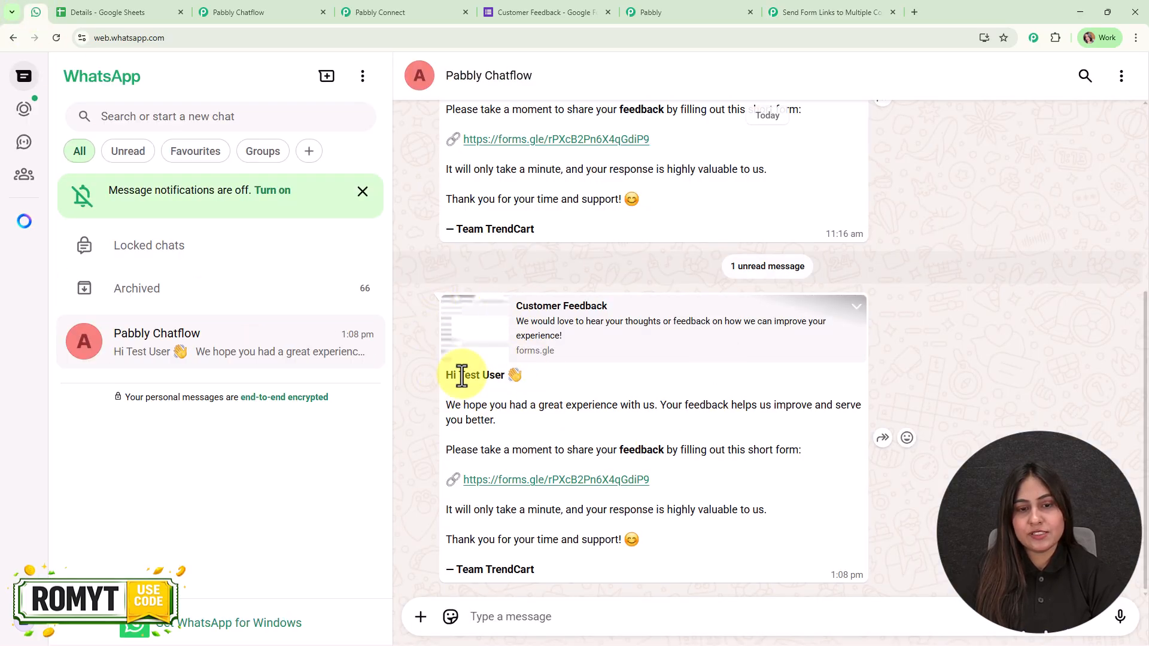
drag(441, 377, 529, 389)
click(650, 395)
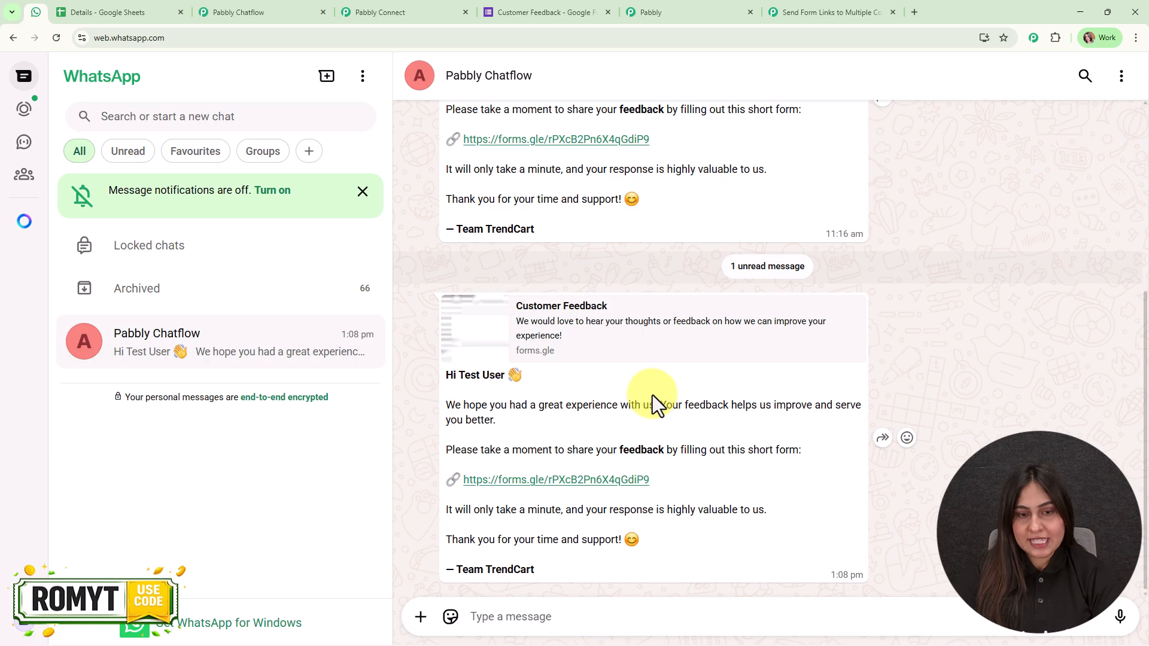
click(816, 12)
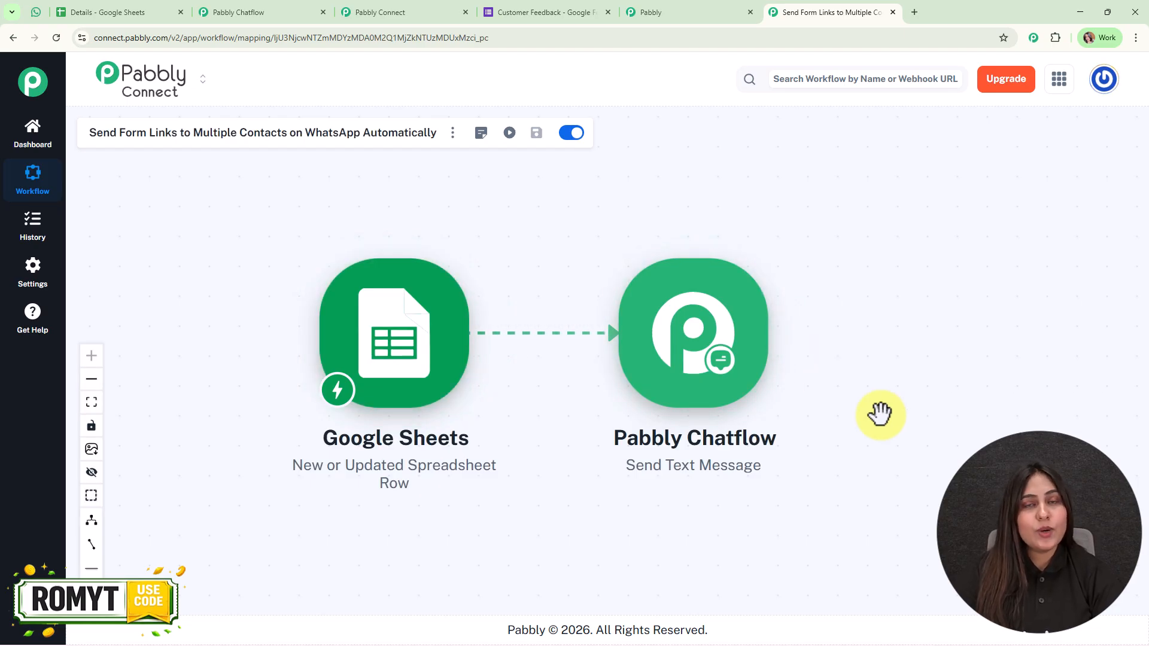
Set the Details spreadsheet's zoom to 125%
click(95, 11)
click(159, 115)
click(165, 239)
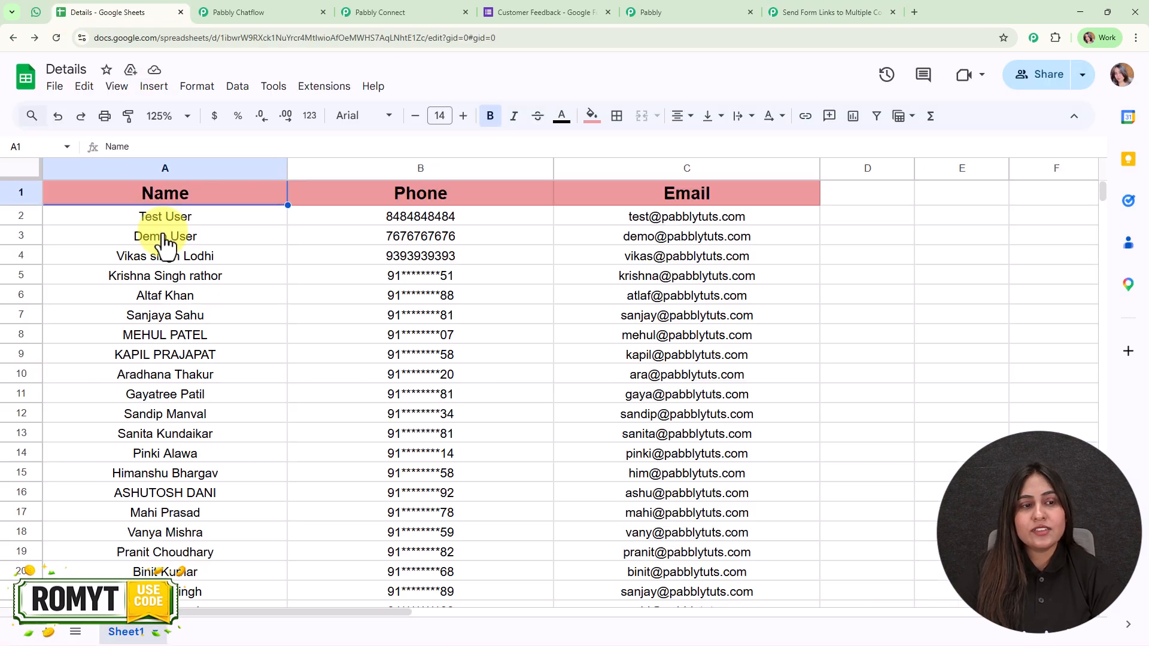
Confirm Extensions > Pabbly Connect Webhooks is on Send On Event, then scroll to the last row
click(324, 90)
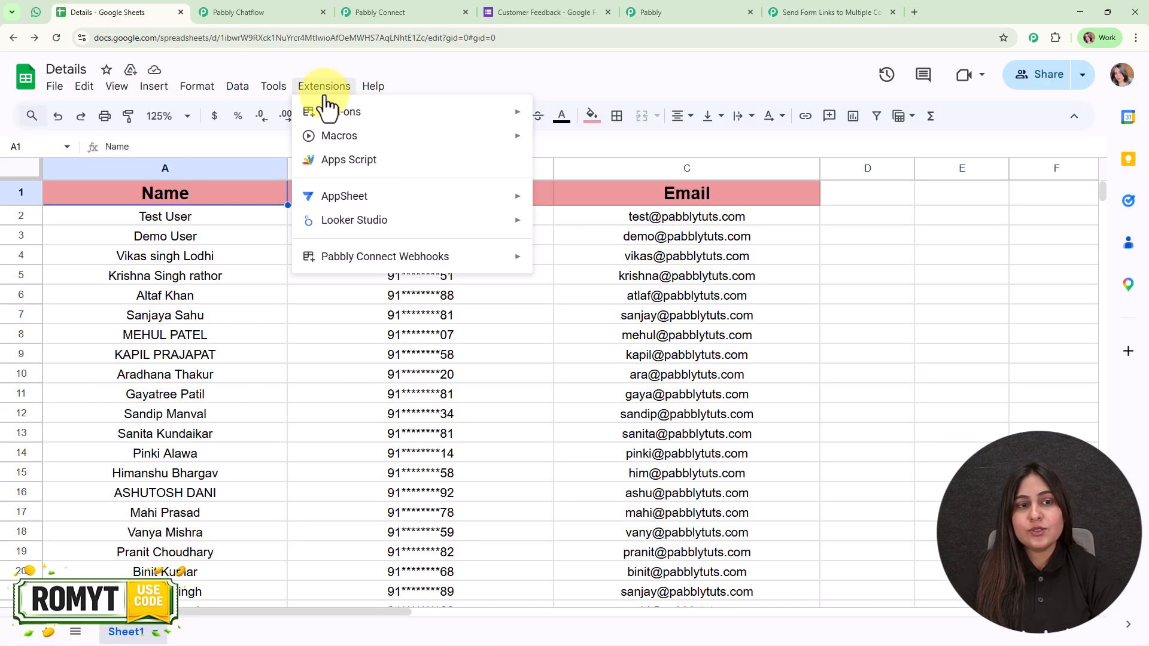
mouse_move(371, 263)
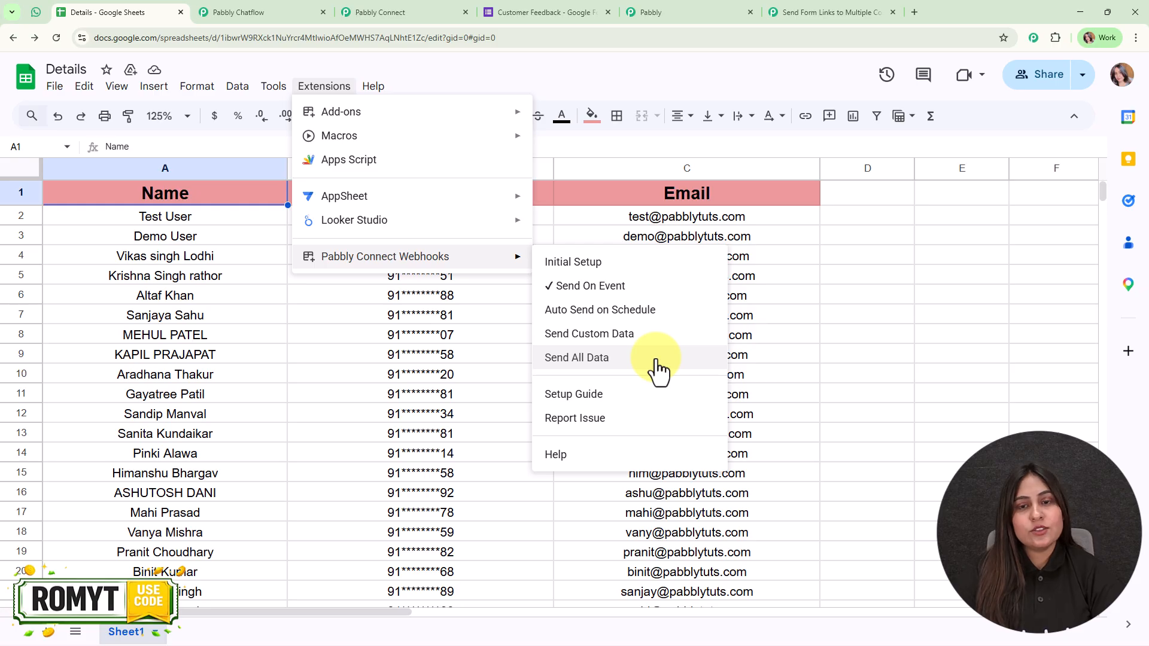
click(826, 221)
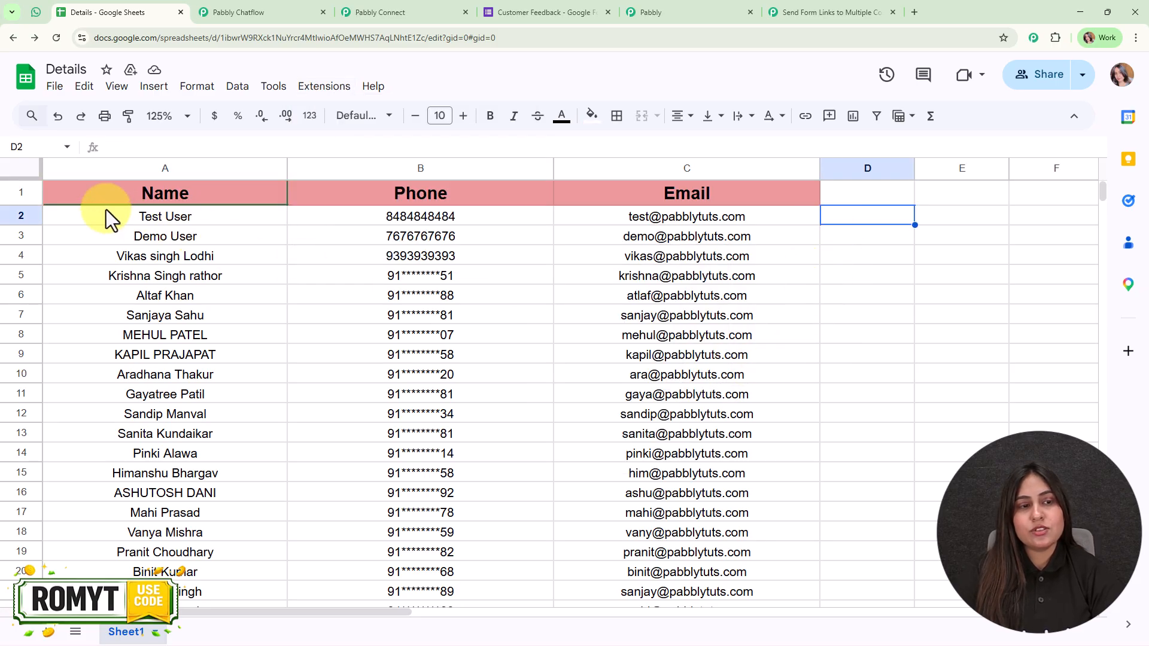
scroll(638, 539, down, 3)
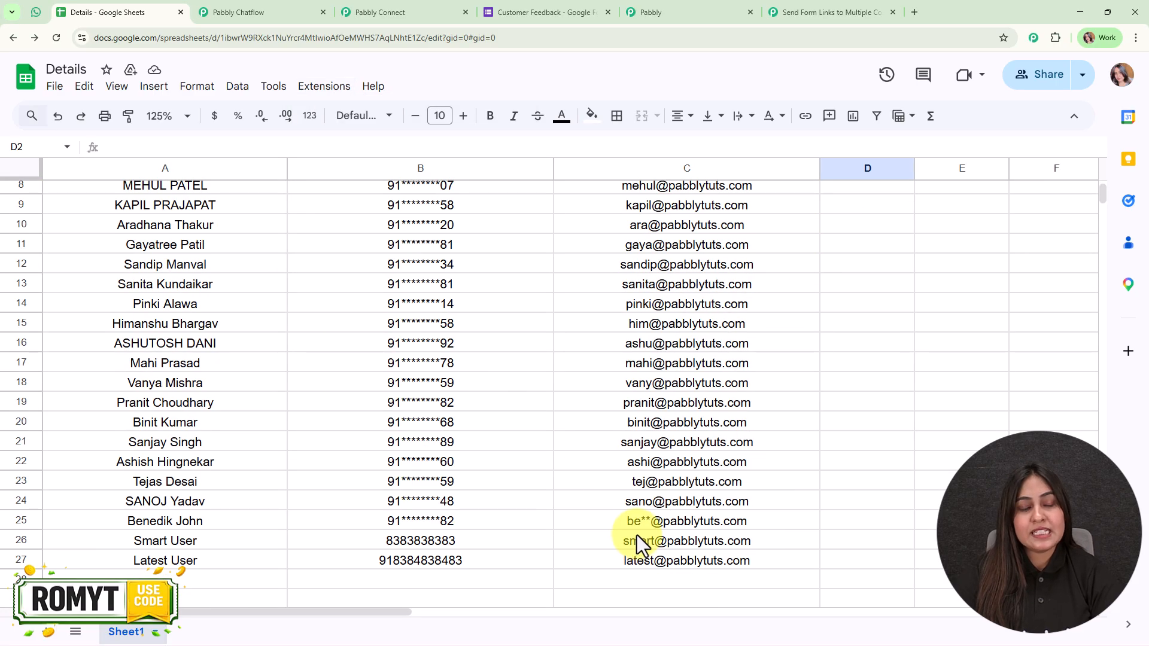
scroll(638, 539, down, 3)
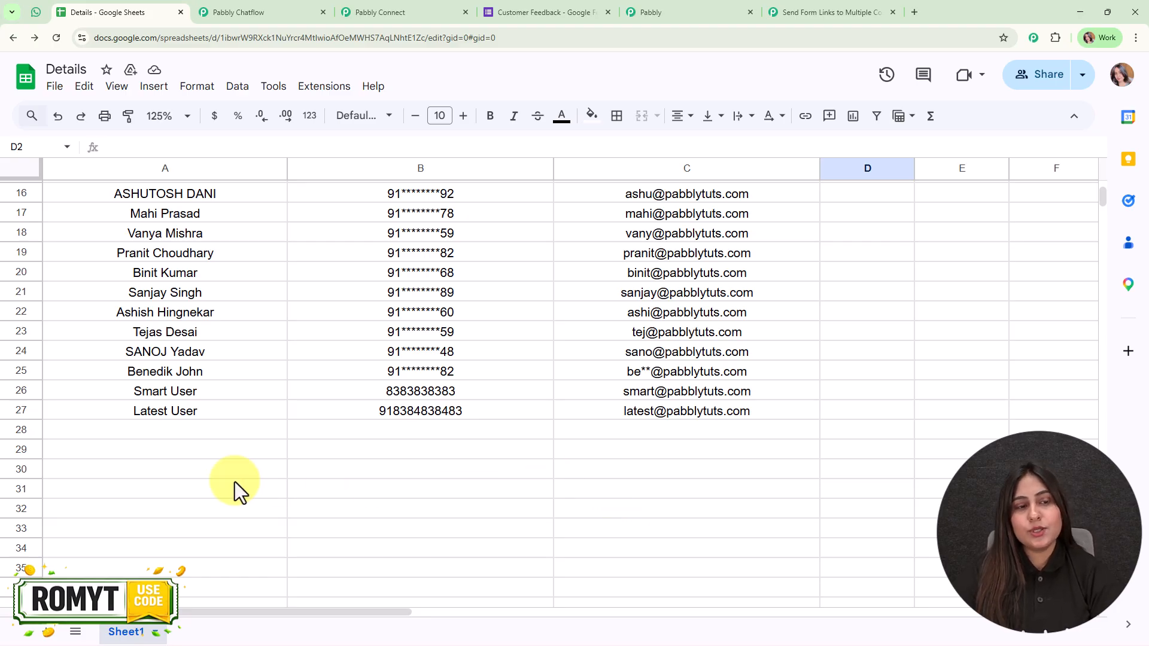
Fill row 28 with the name New User plus the contact's phone number and e-mail address
click(193, 430)
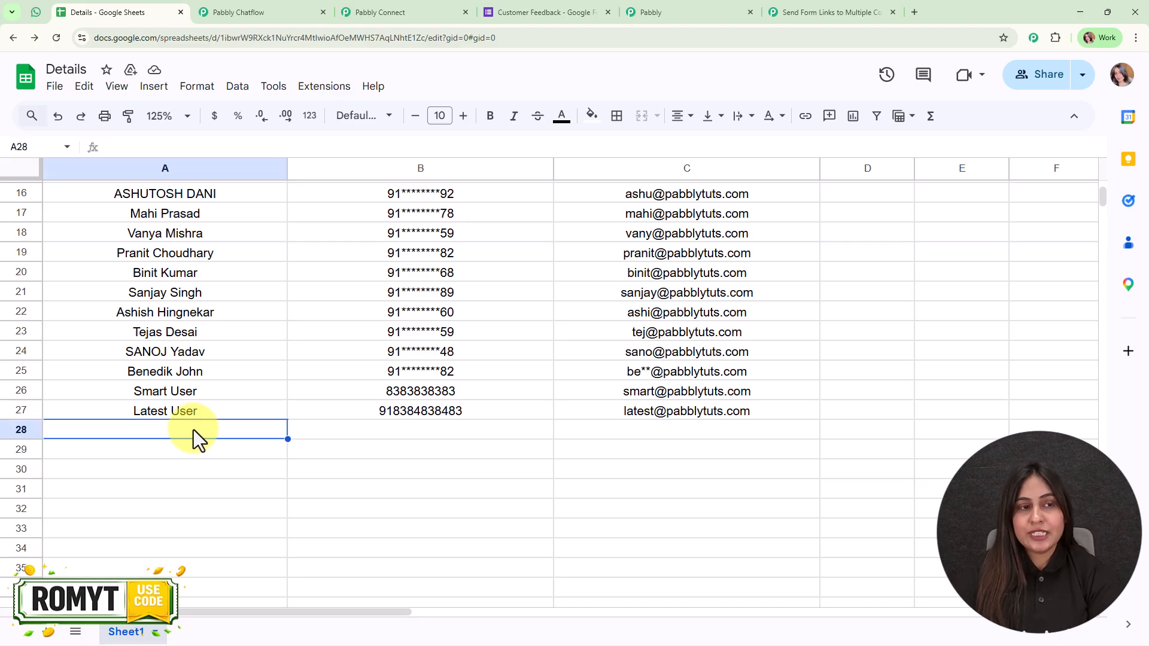
double_click(193, 430)
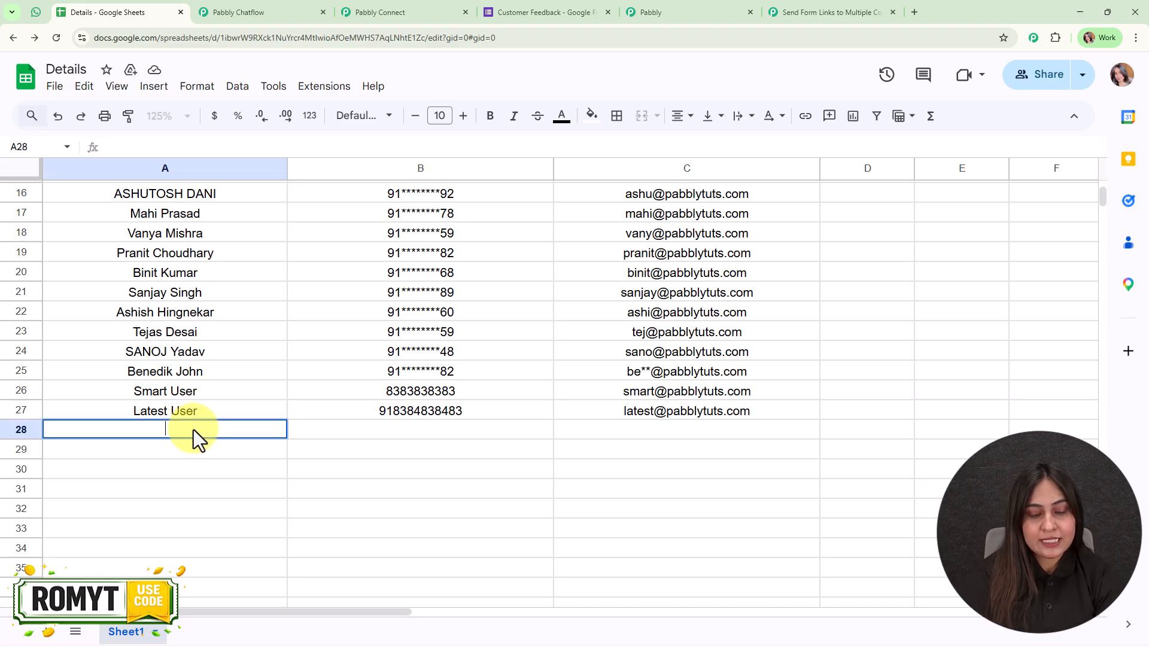
text(New User)
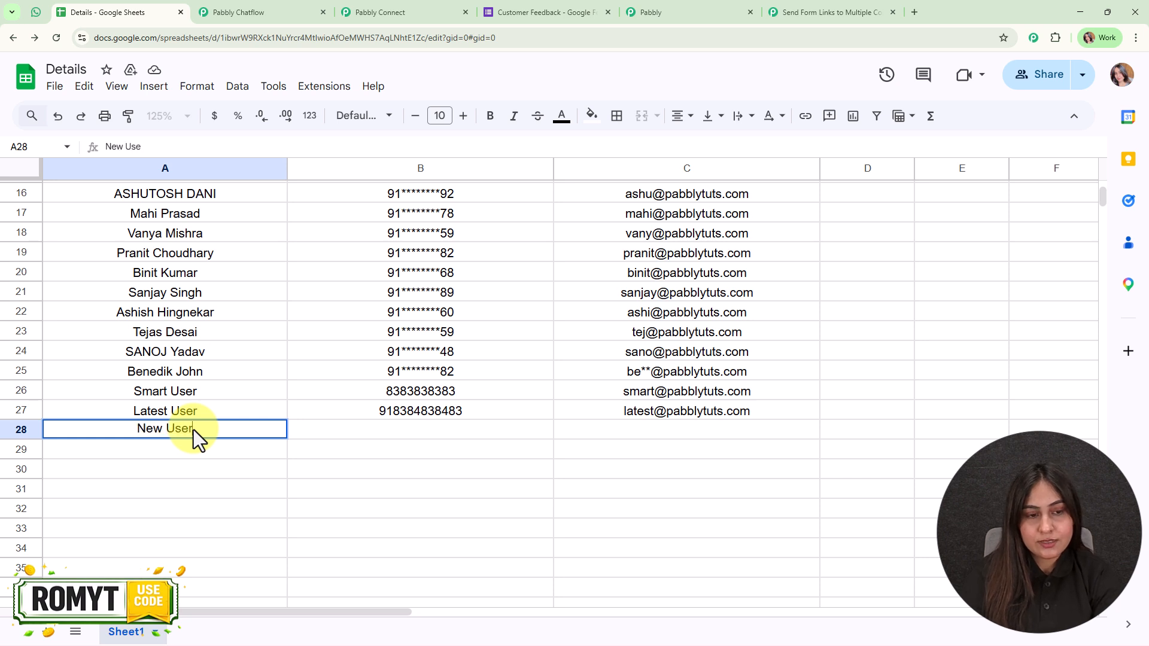
click(472, 424)
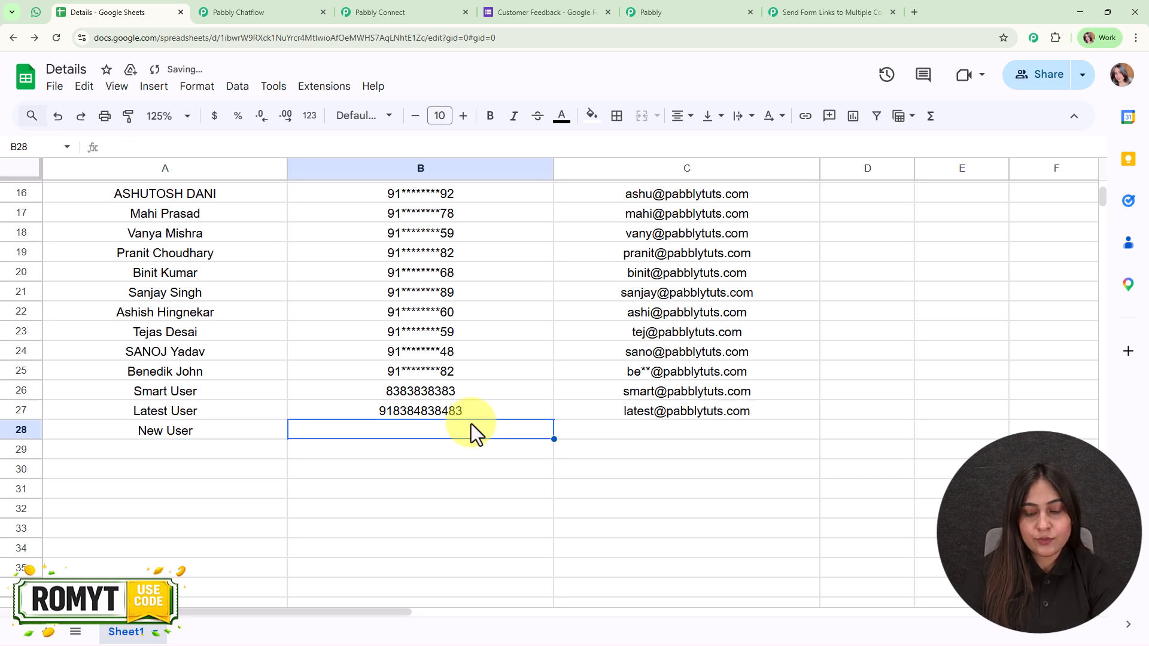
text(91)
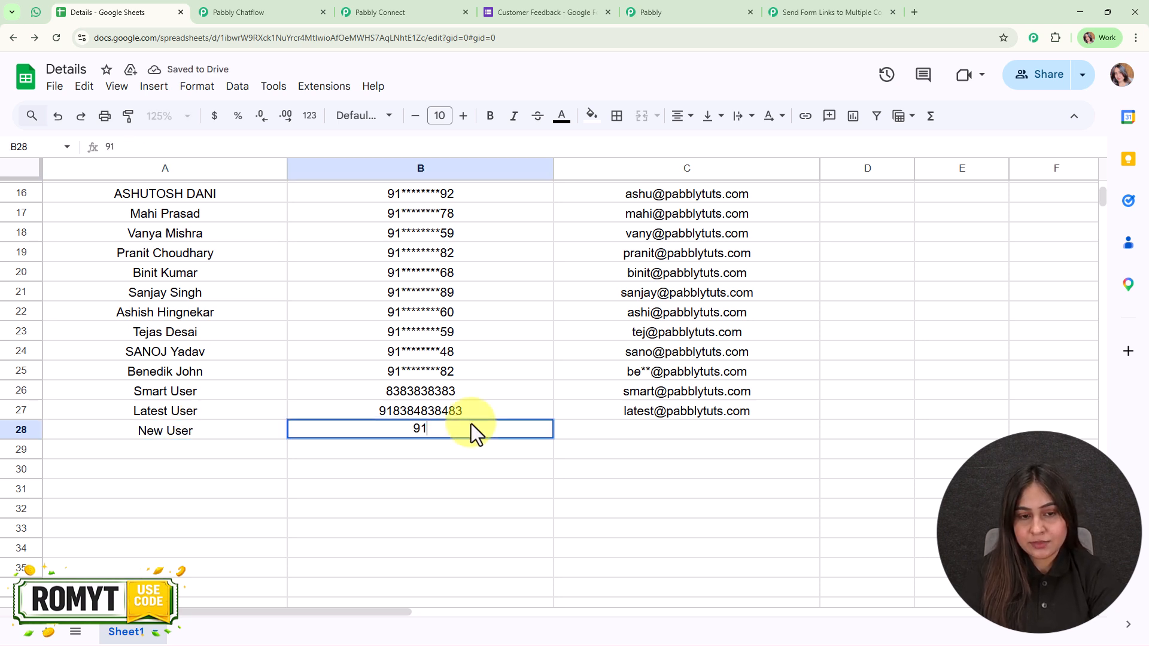
text(8)
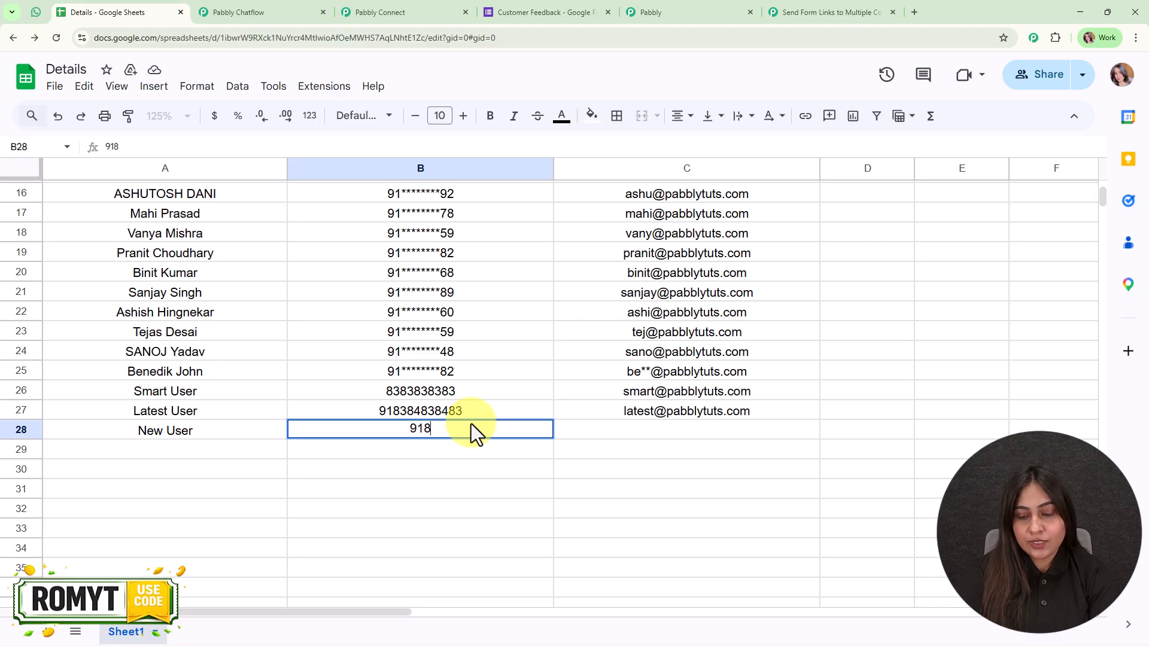
text(888888888)
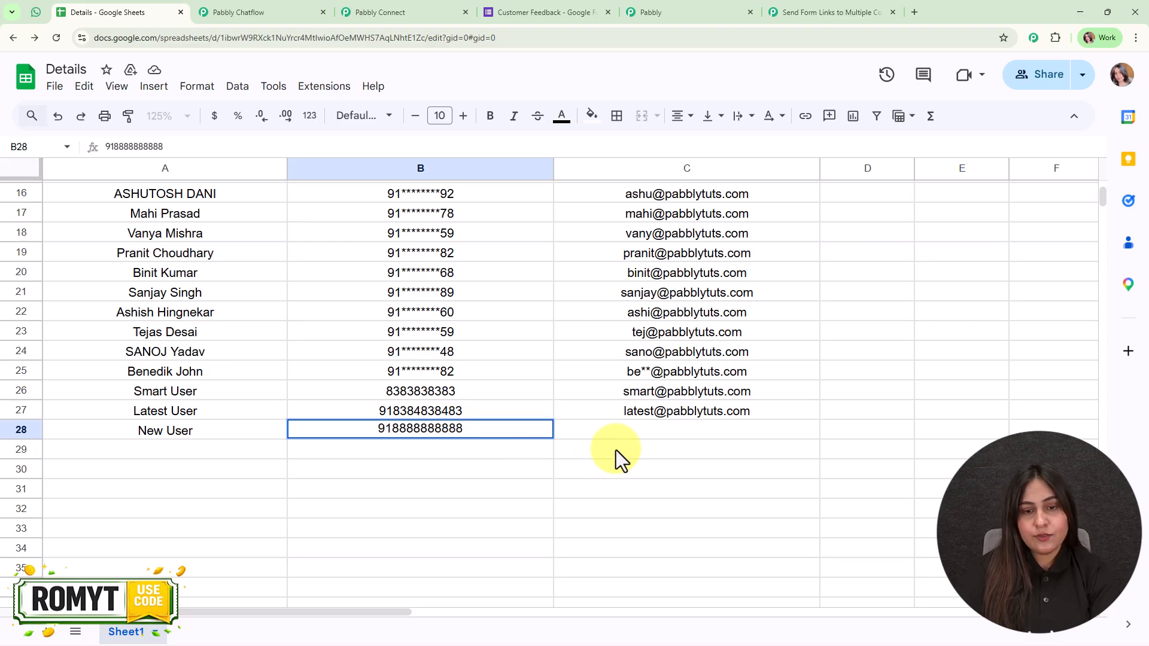
click(621, 433)
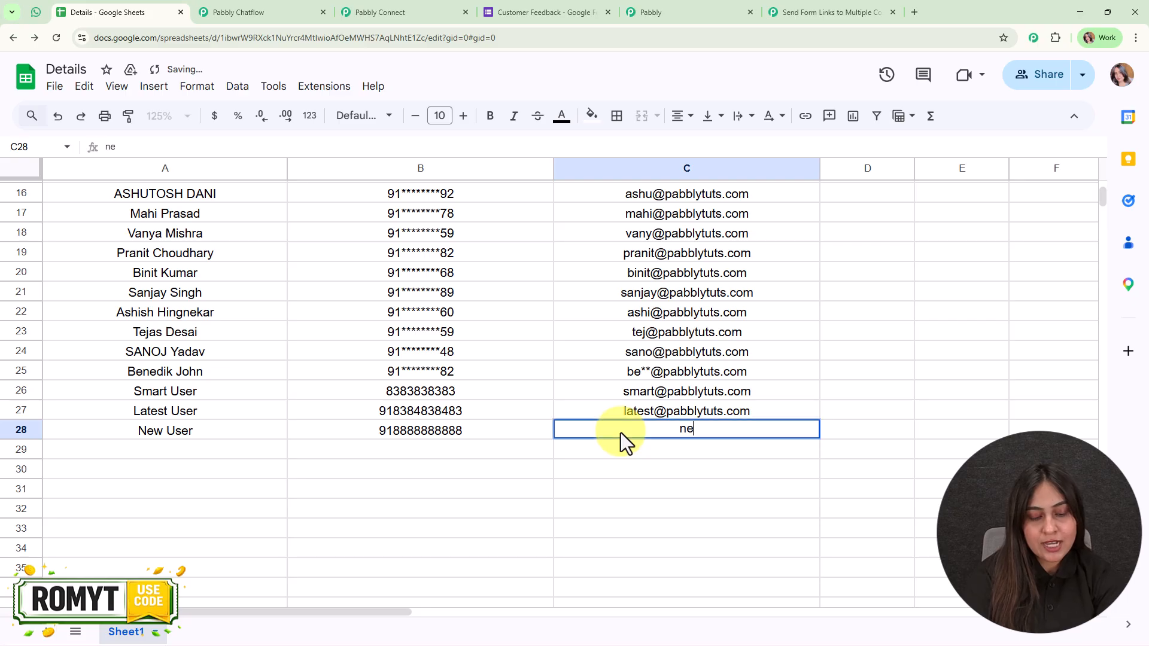
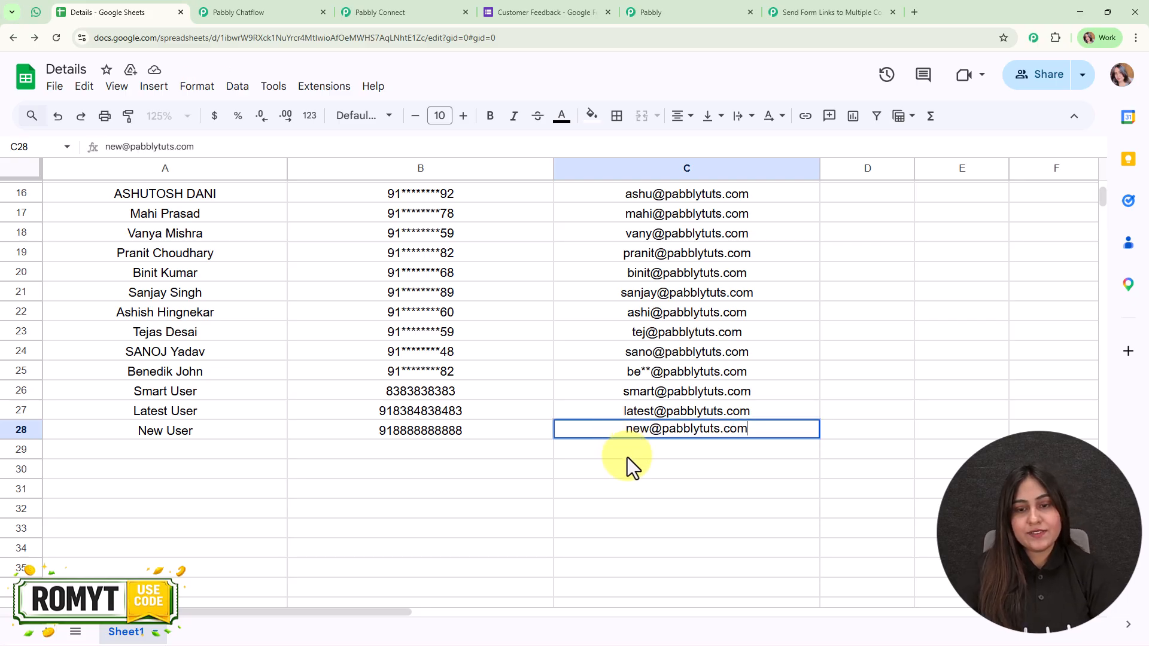
key(Return)
click(239, 452)
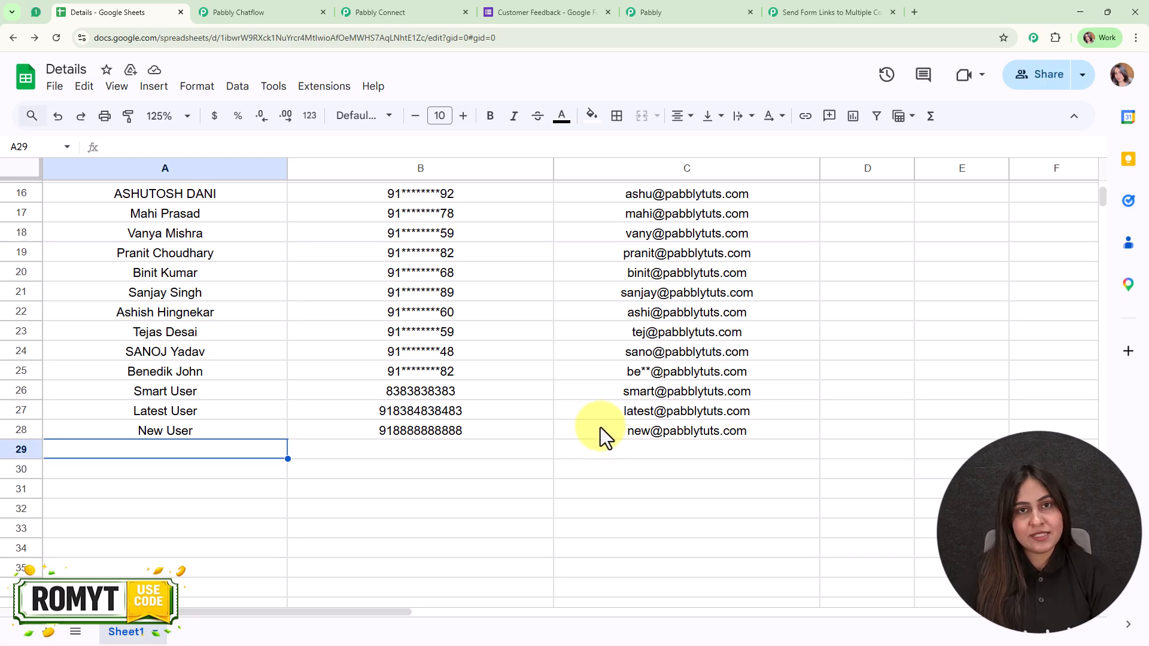
click(34, 12)
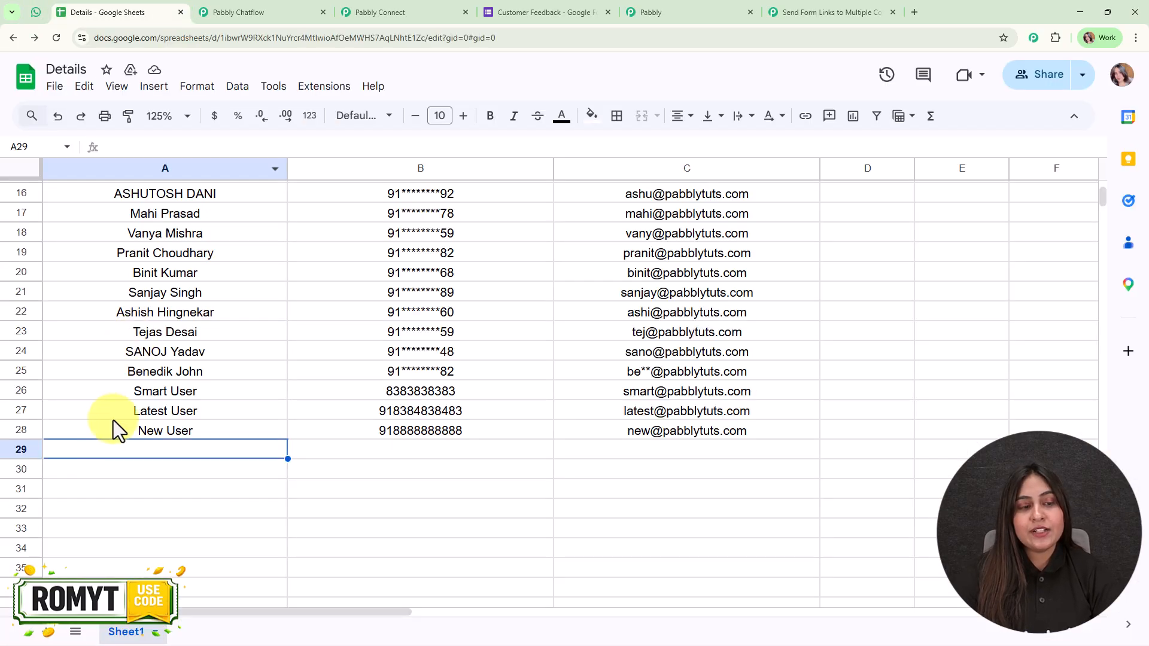
Check WhatsApp Web for the Hi New User feedback-form message, then return to the workflow
click(35, 12)
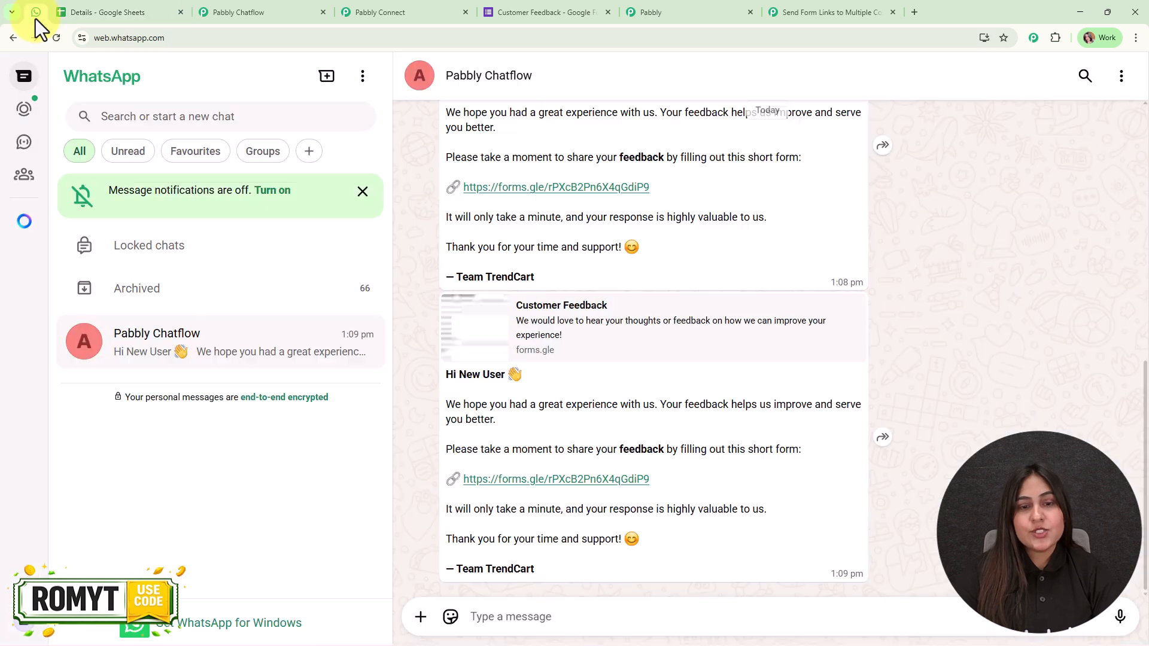
click(849, 11)
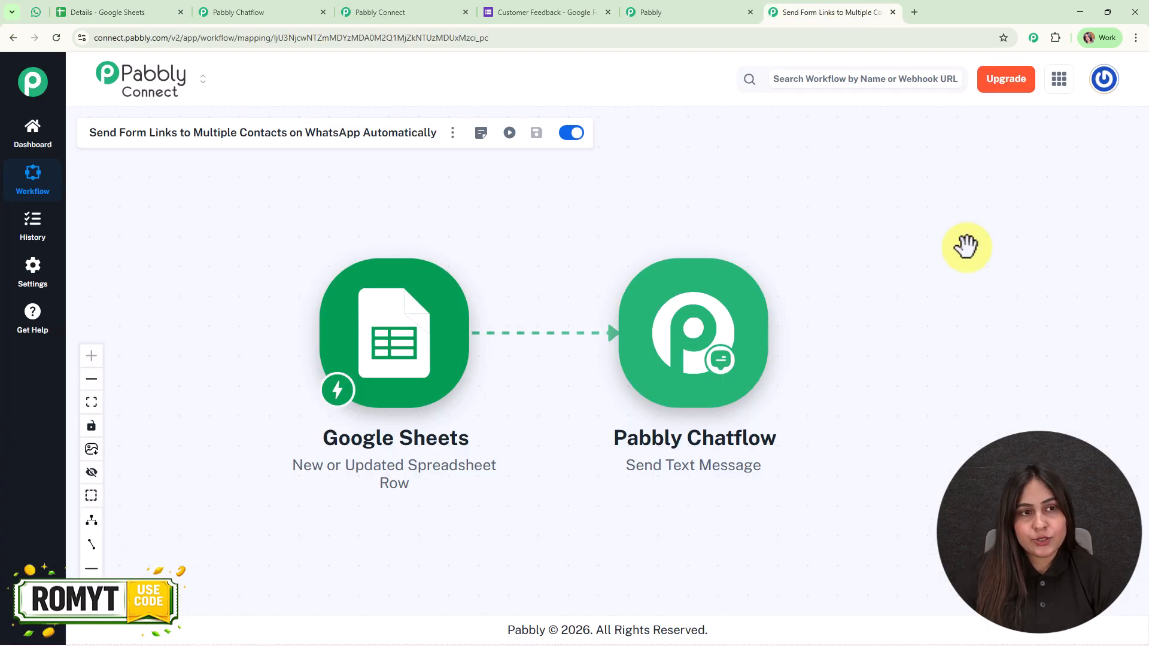